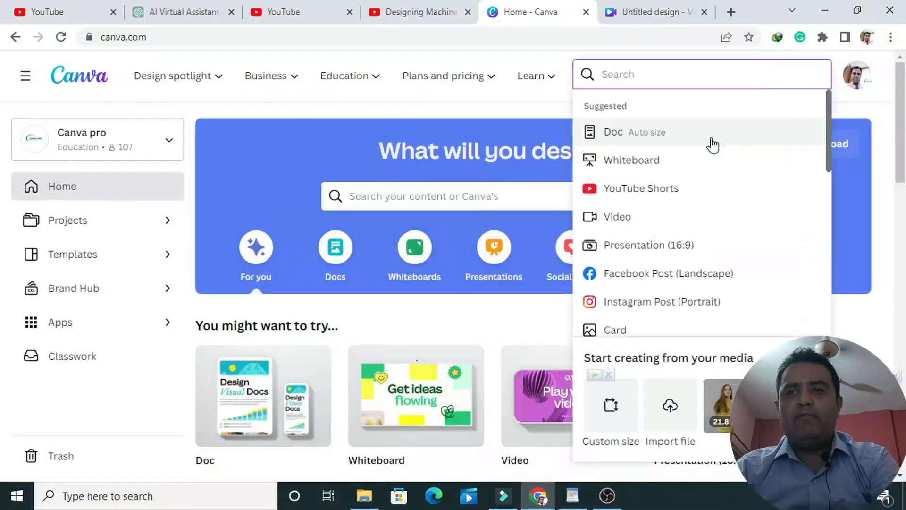
Step: Create a new Video design and search its templates for YouTube Thumbnails
click(631, 217)
scroll(232, 283, down, 3)
click(129, 122)
text(you)
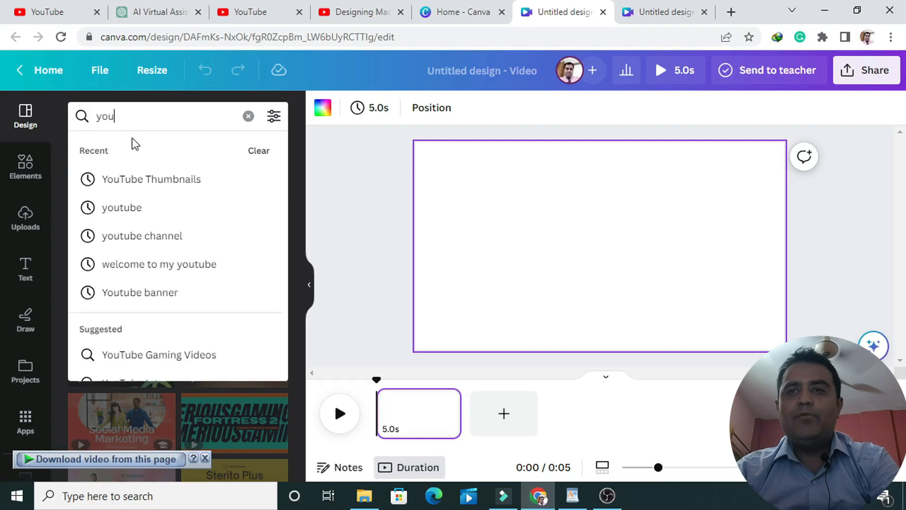
click(151, 179)
Step: Set the fjord photo with the boat bow as the background of the video page
scroll(253, 233, down, 3)
scroll(255, 231, down, 10)
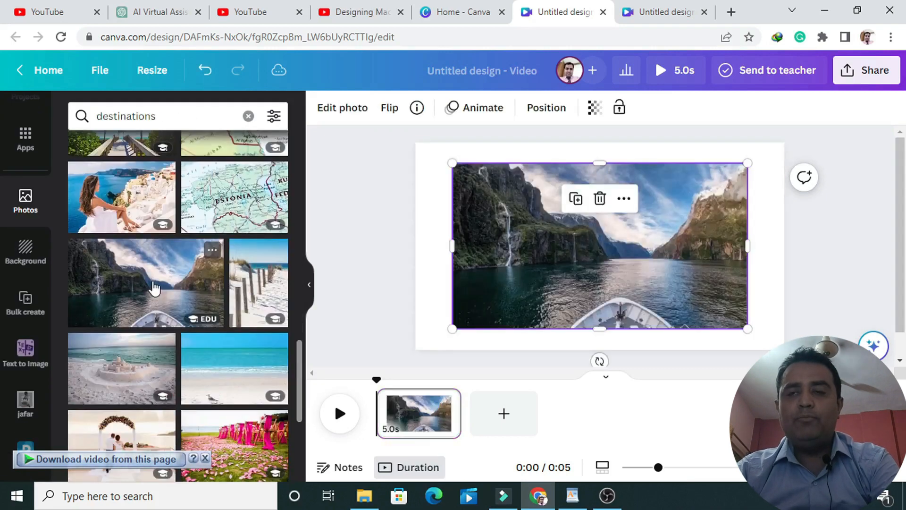
right_click(562, 274)
click(654, 441)
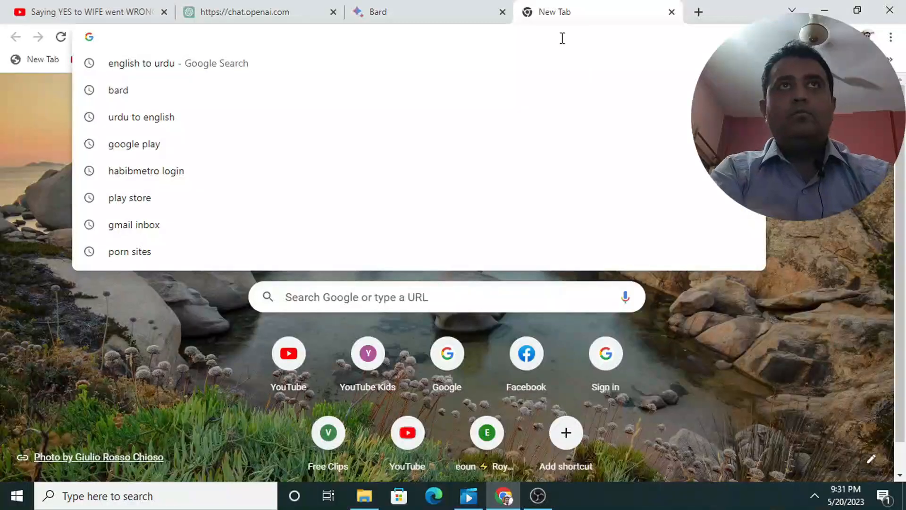
Step: Open canva.com and create a new Instagram Post (Portrait) design of 1080 × 1350 px
text(can)
key(Return)
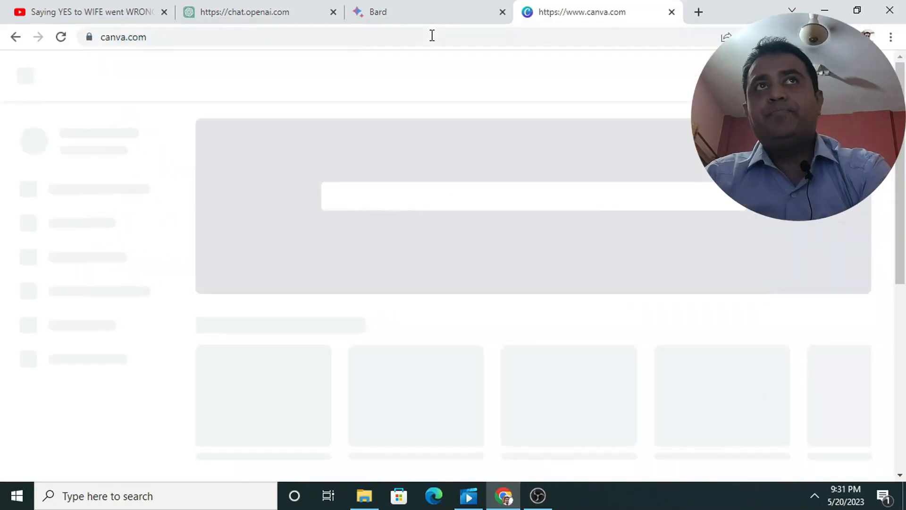
click(765, 86)
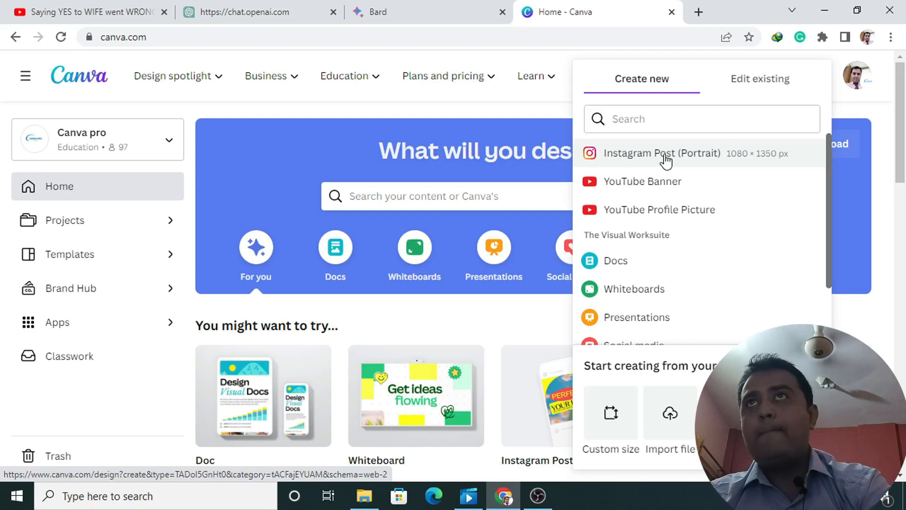
click(666, 158)
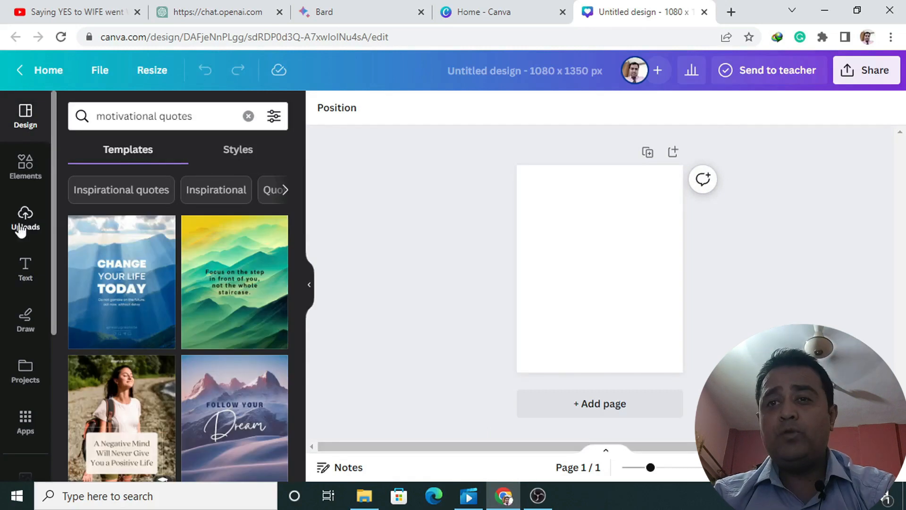
Step: Search the photo library for "black background"
scroll(26, 259, down, 2)
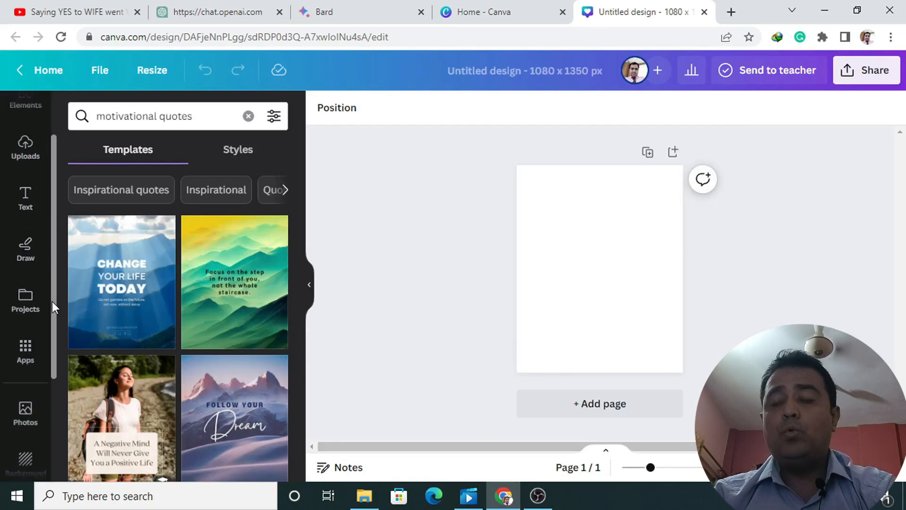
drag(53, 308, 47, 387)
click(27, 295)
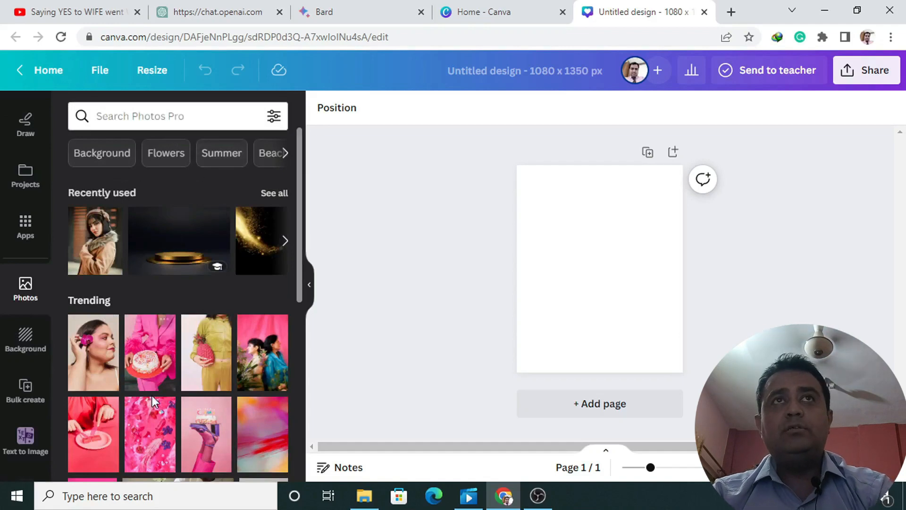
scroll(174, 373, down, 5)
click(204, 115)
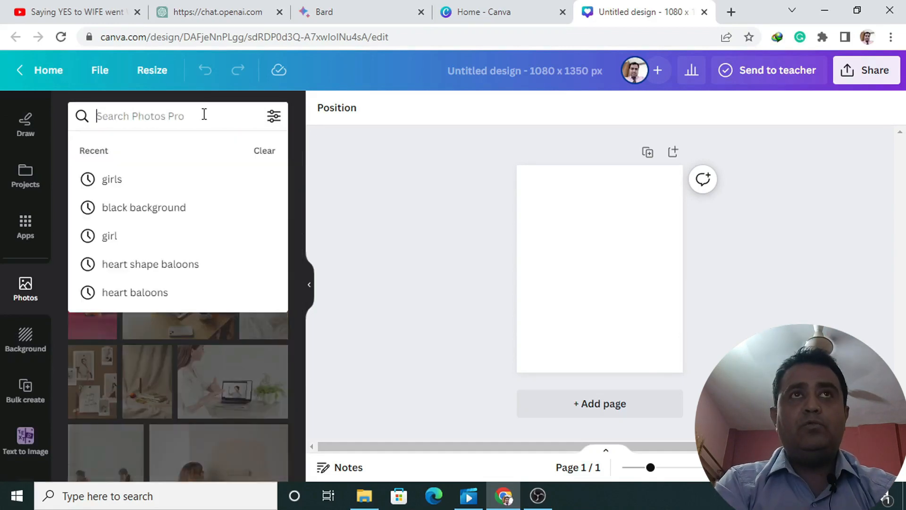
click(142, 208)
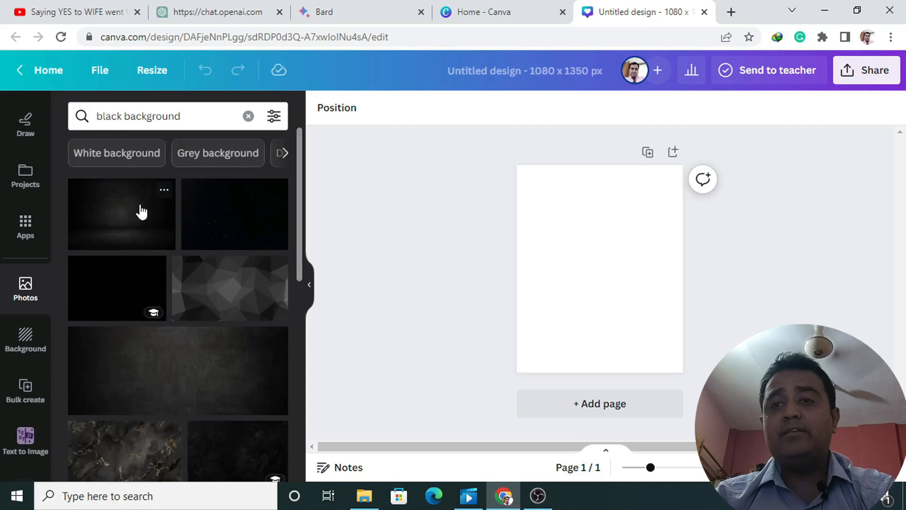
Step: Add the black photo with the golden glitter swirl and set it as the page background
scroll(141, 212, down, 10)
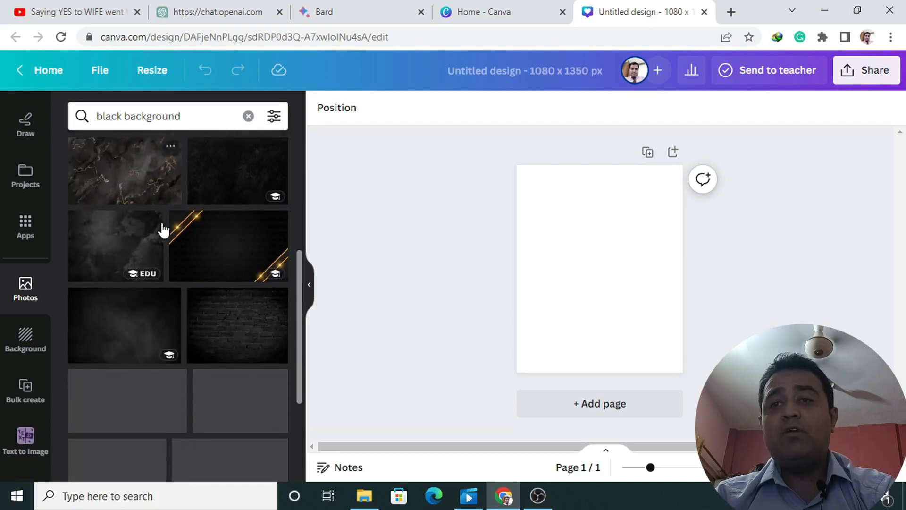
scroll(166, 232, down, 5)
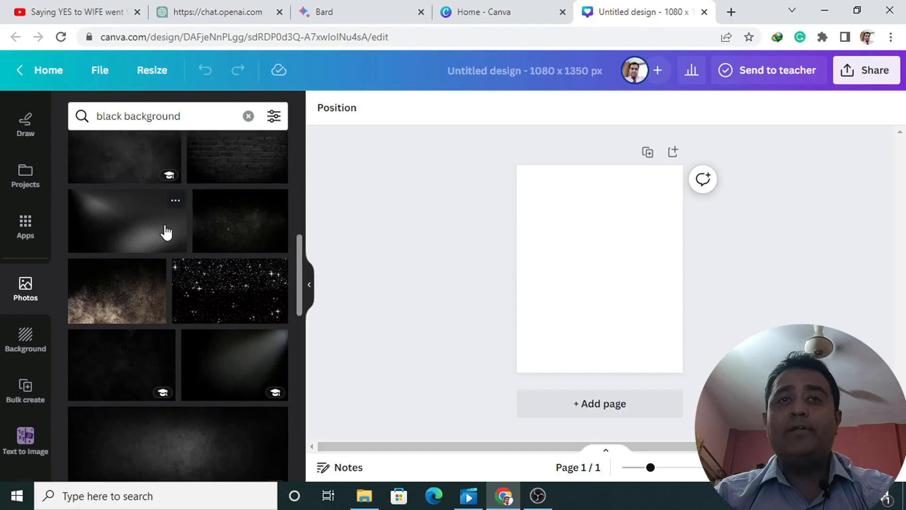
scroll(212, 295, down, 8)
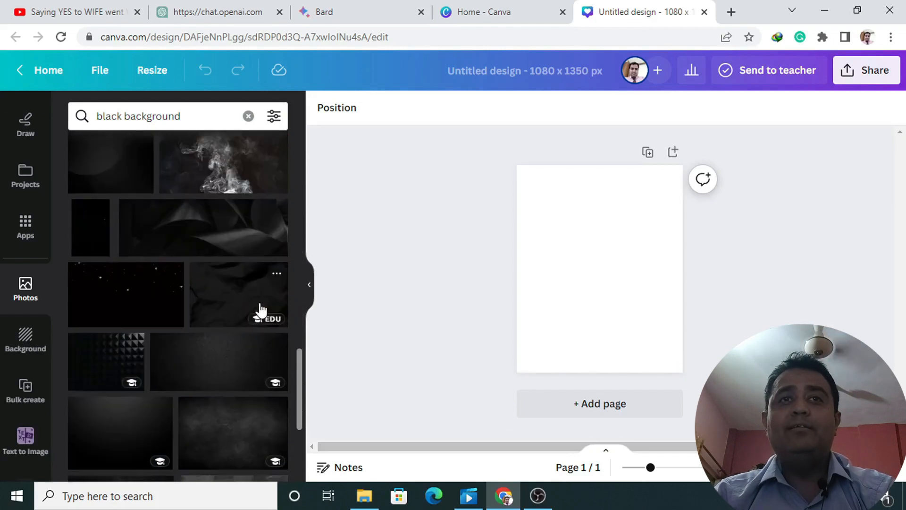
scroll(189, 364, down, 5)
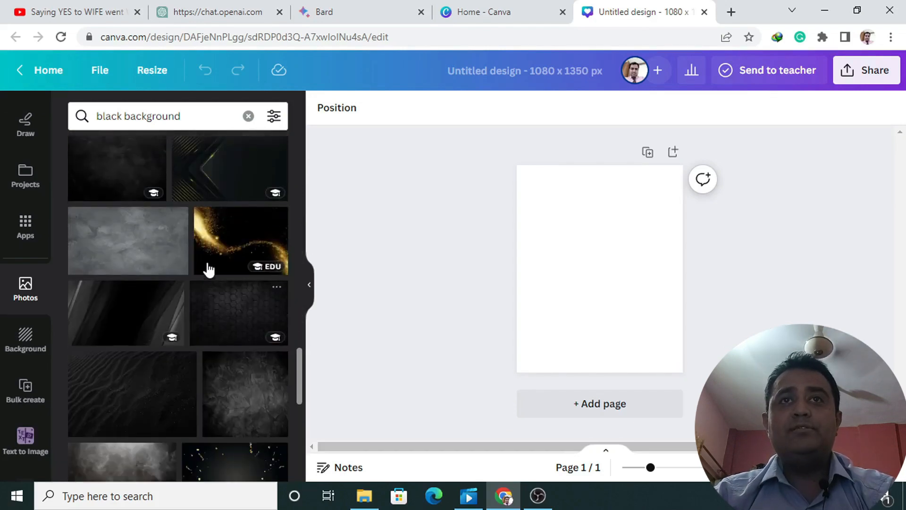
click(233, 270)
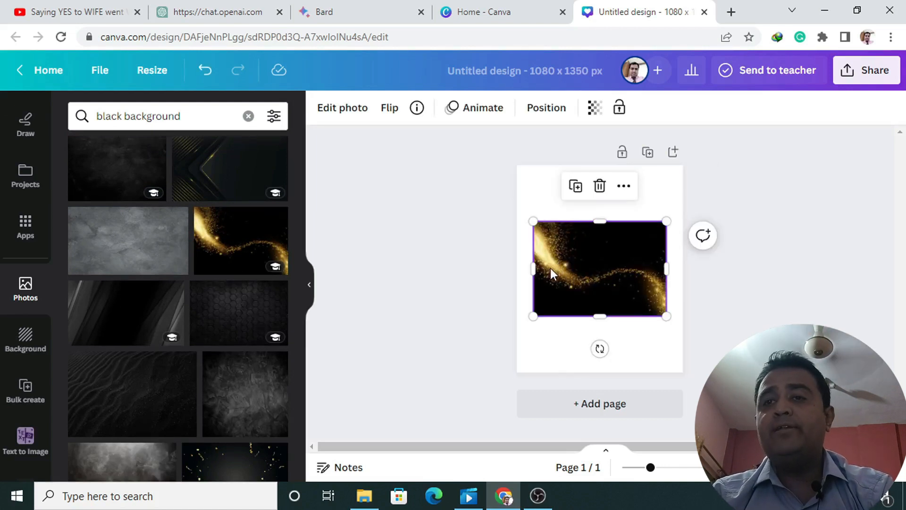
right_click(576, 267)
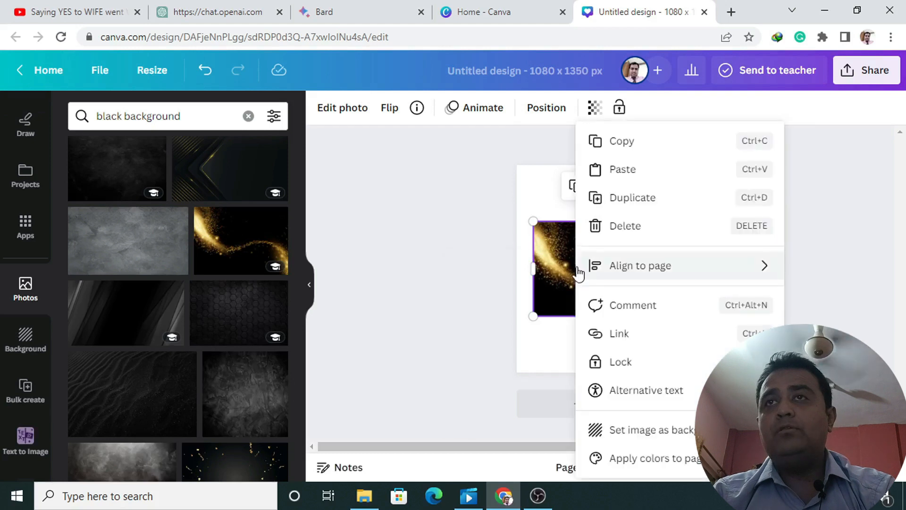
click(640, 438)
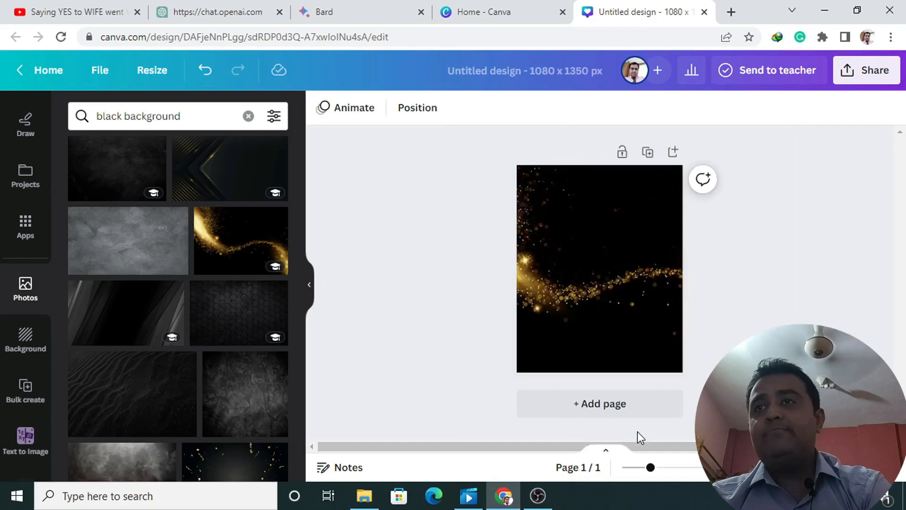
Step: Search the elements library for PRODUCT STAND
scroll(178, 236, up, 2)
scroll(25, 177, up, 2)
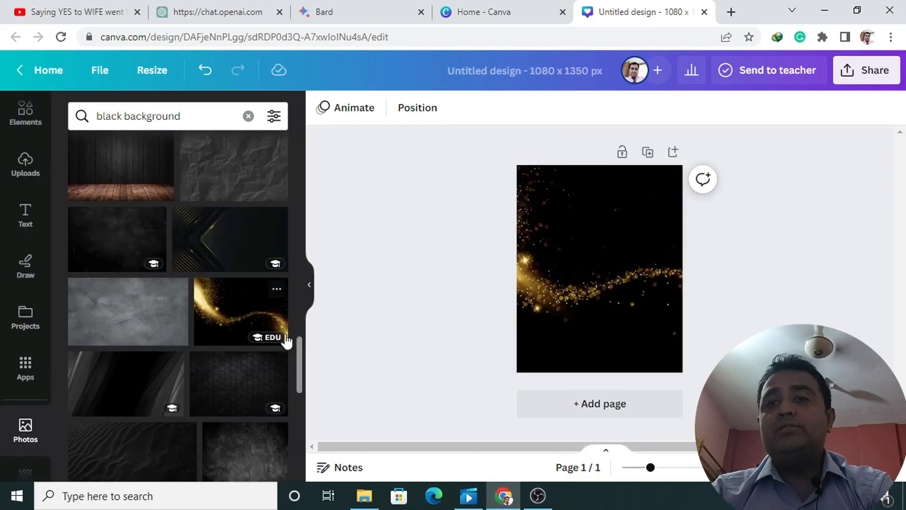
scroll(175, 384, up, 5)
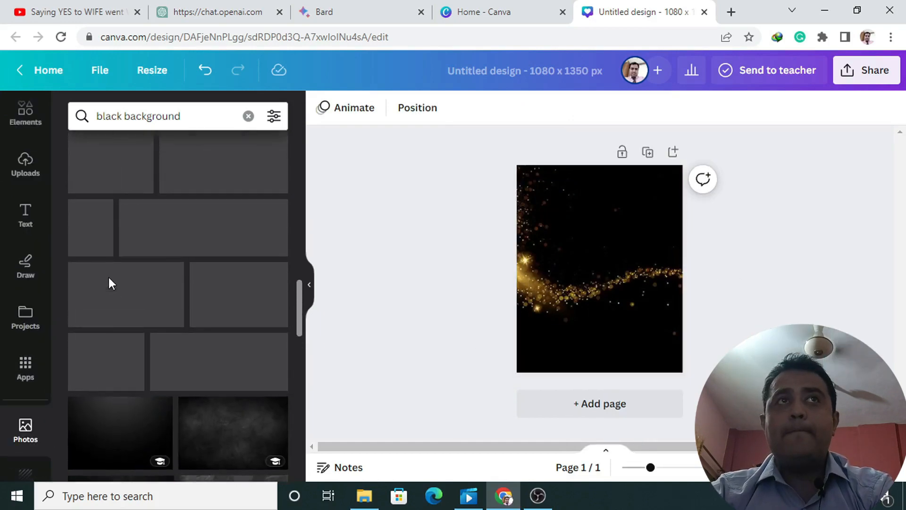
scroll(166, 326, up, 2)
scroll(10, 172, up, 2)
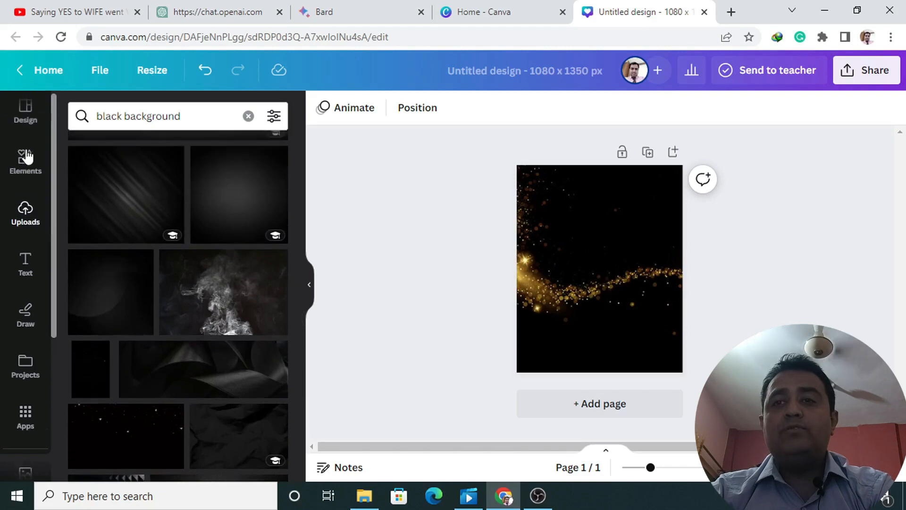
click(27, 170)
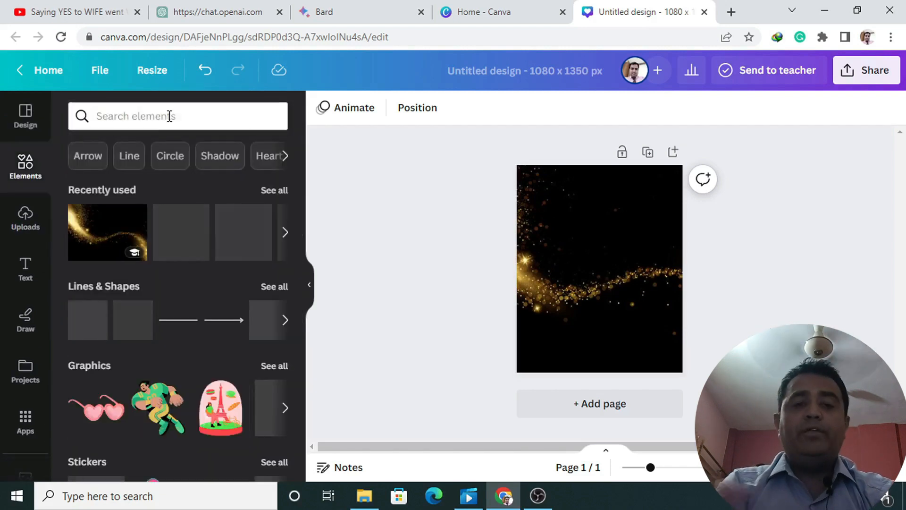
click(166, 116)
text(pro)
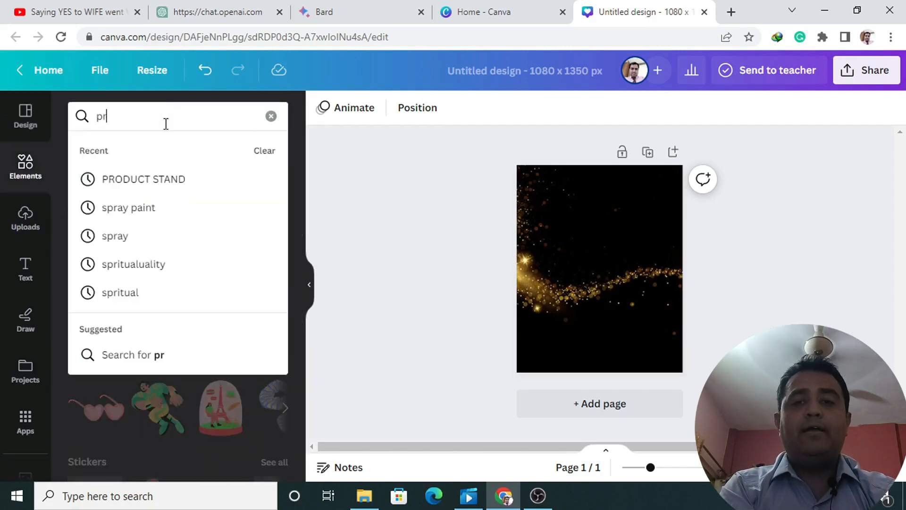
click(128, 180)
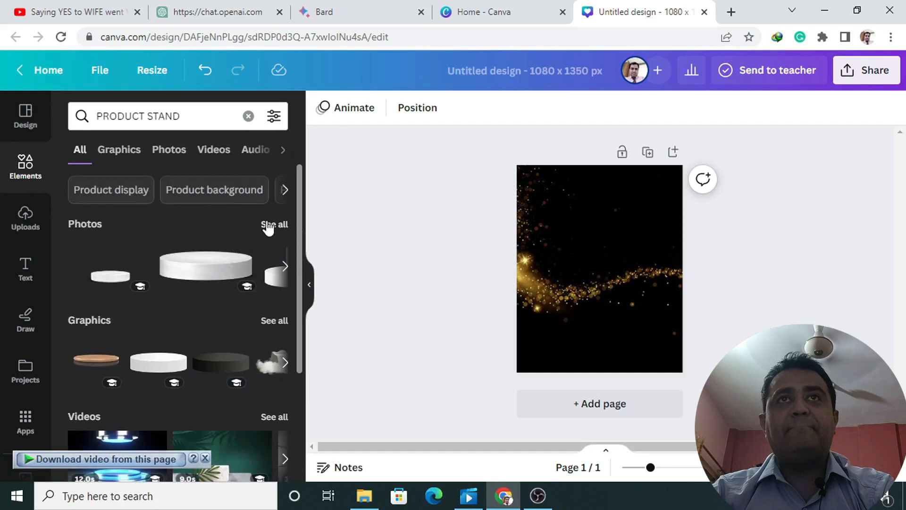
Step: Limit the product stand results to photos and add the dark photo with the round golden podium to the page
click(121, 150)
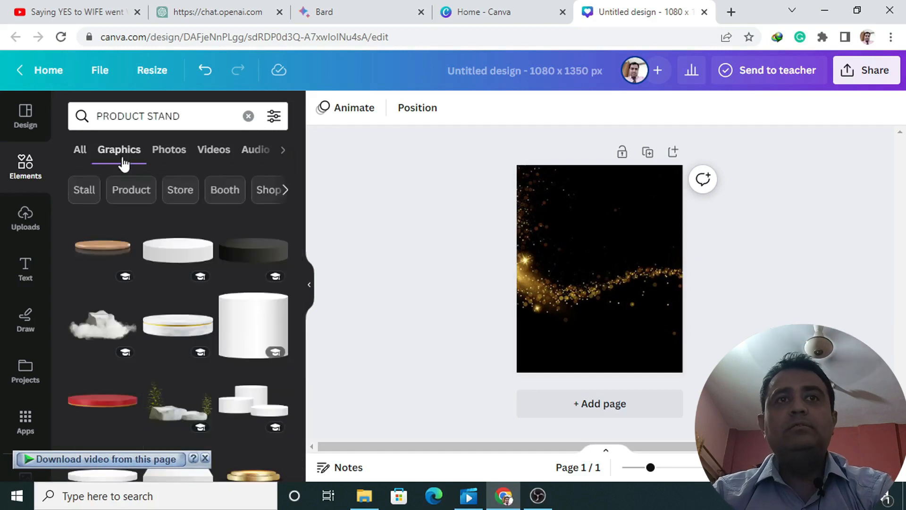
click(156, 152)
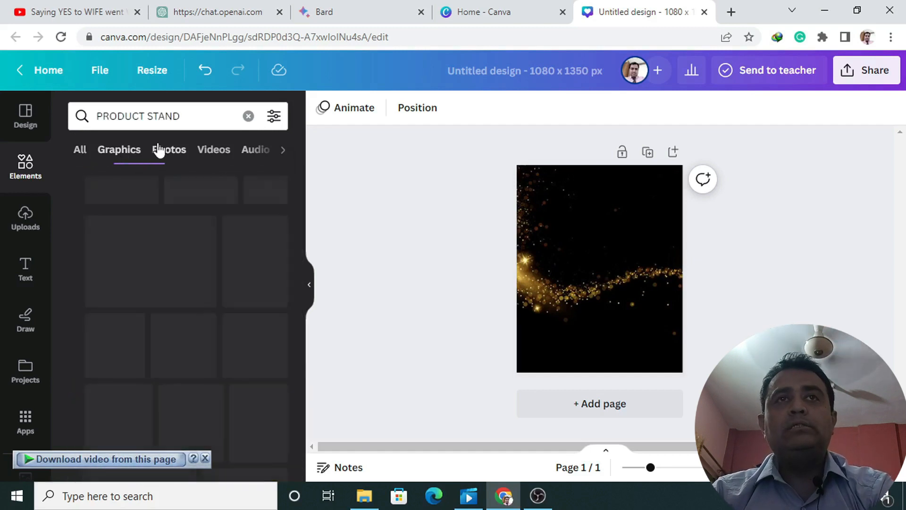
scroll(246, 239, down, 5)
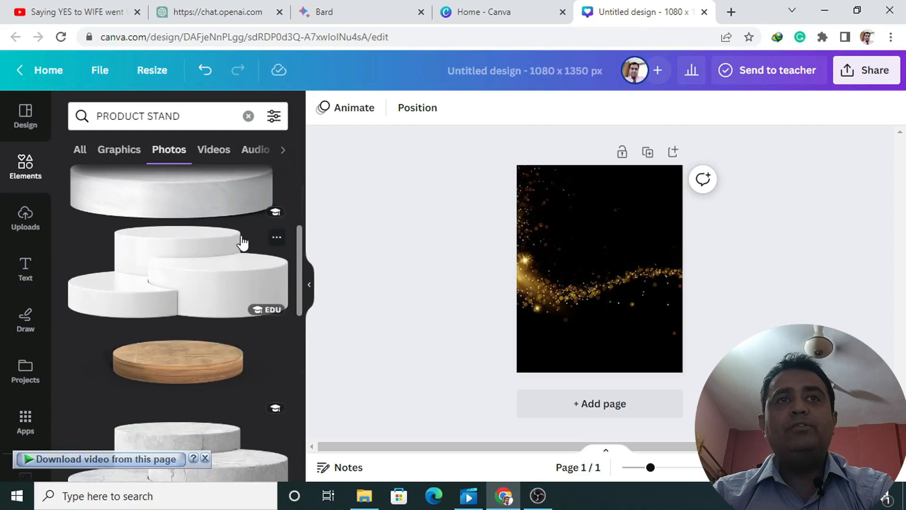
scroll(243, 242, down, 6)
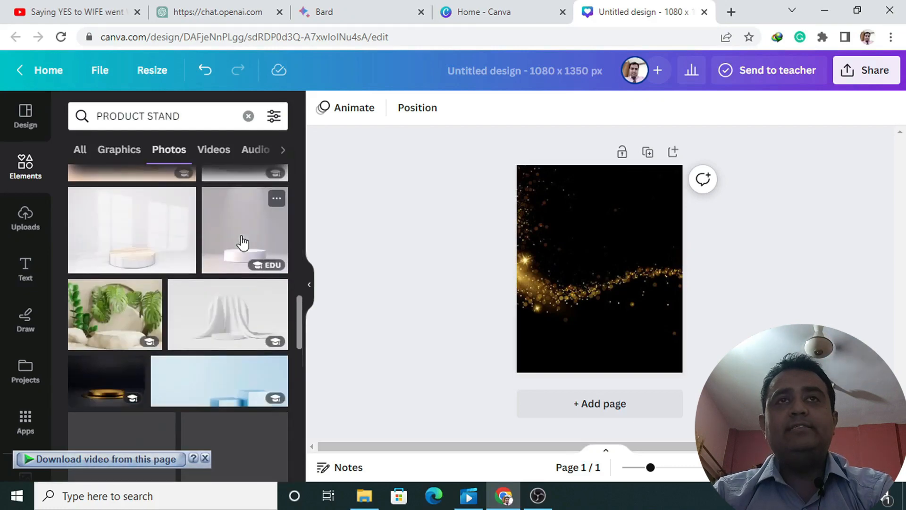
scroll(243, 242, down, 3)
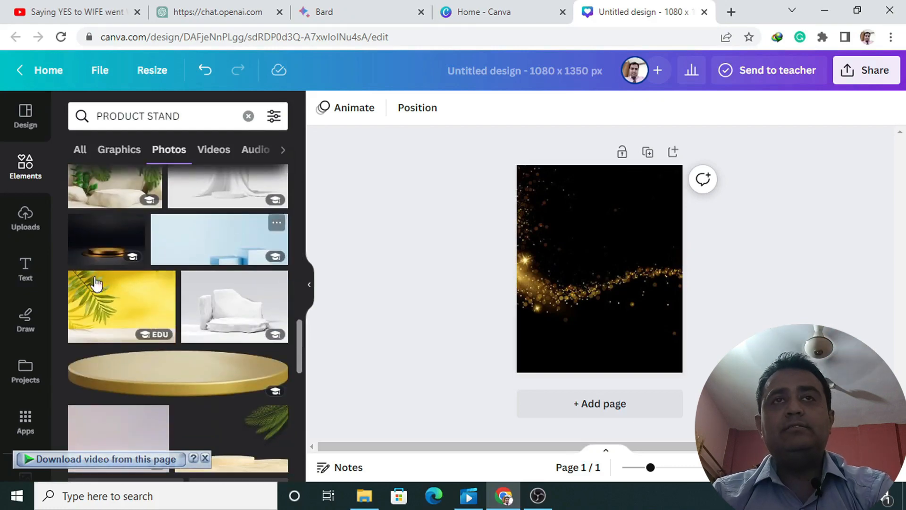
click(84, 253)
click(432, 311)
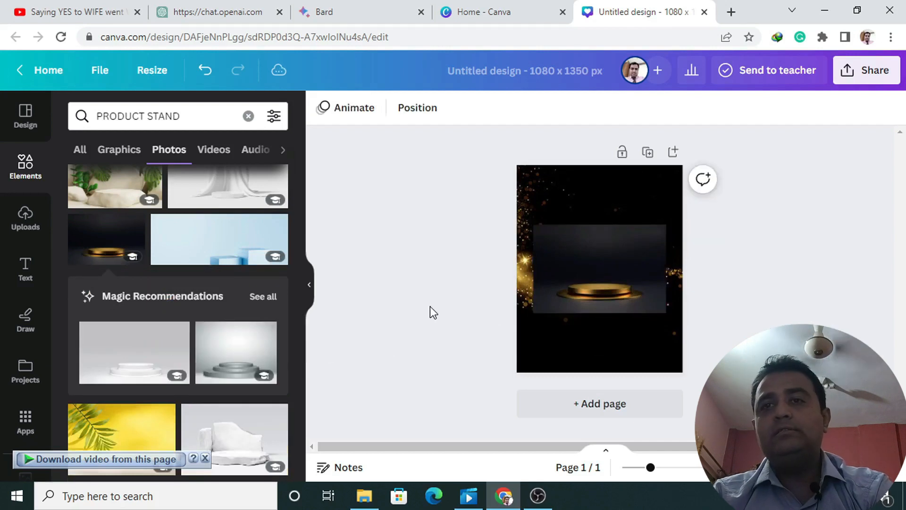
Step: Move the podium photo to the lower part of the page and remove its background with BG Remover
drag(595, 282, 601, 310)
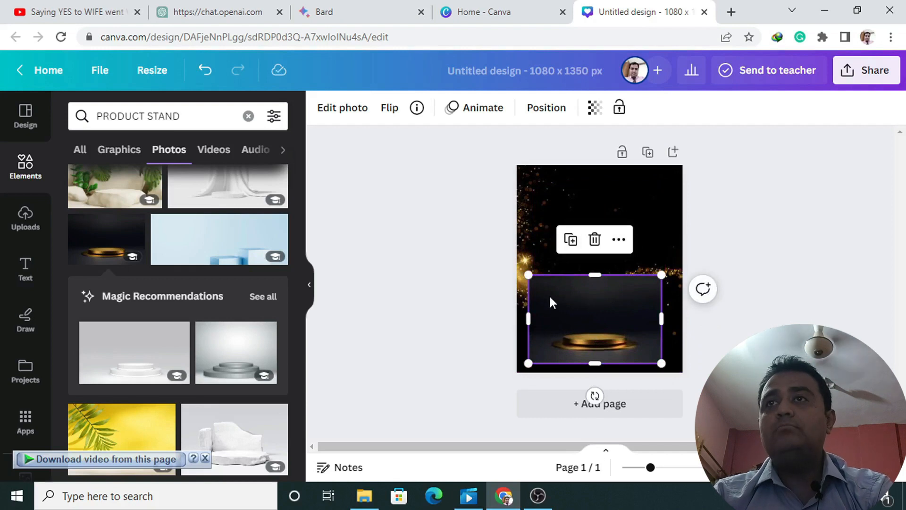
click(329, 110)
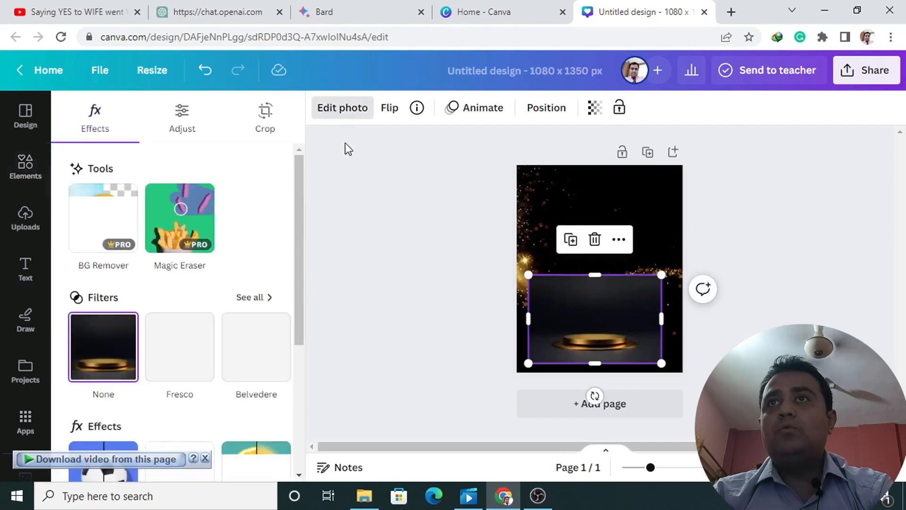
click(105, 230)
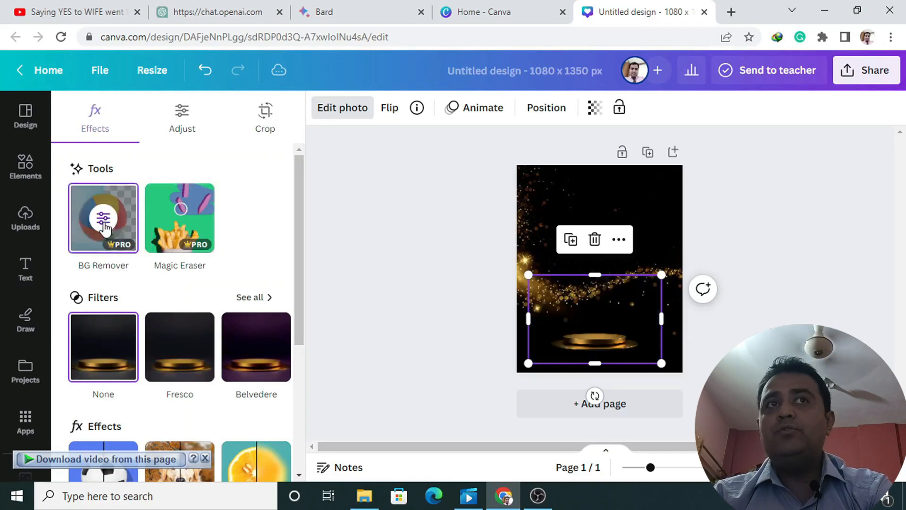
key(Escape)
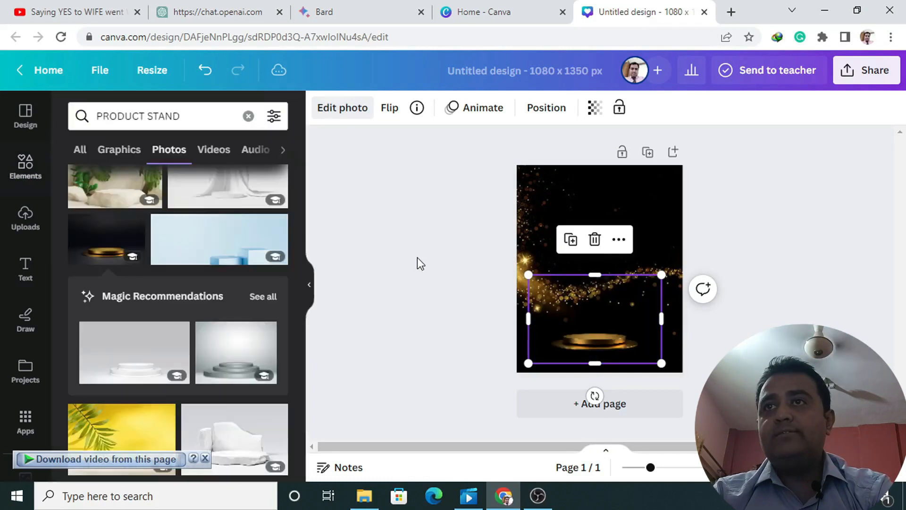
Step: Enlarge the golden podium to roughly the page width and position it at the page's bottom edge
drag(598, 342, 597, 353)
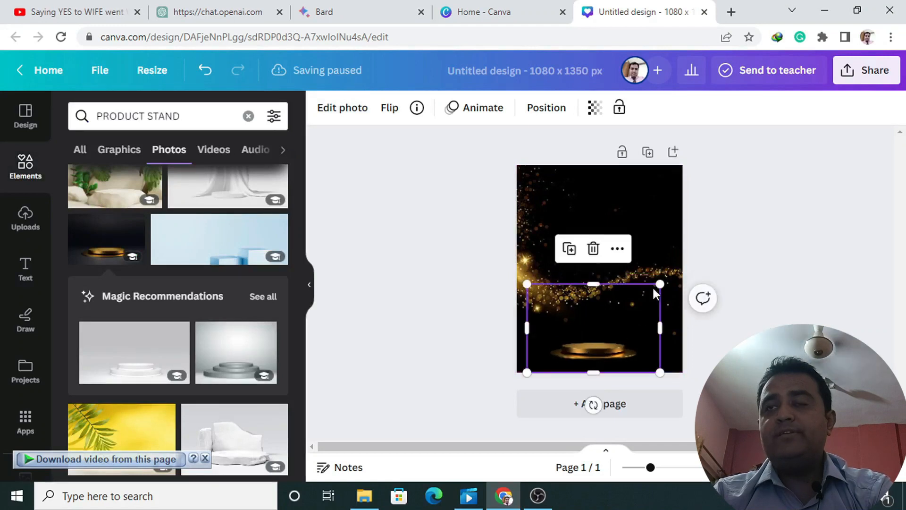
drag(660, 285, 690, 258)
mouse_move(585, 349)
mouse_down()
mouse_move(585, 314)
mouse_move(589, 353)
mouse_up()
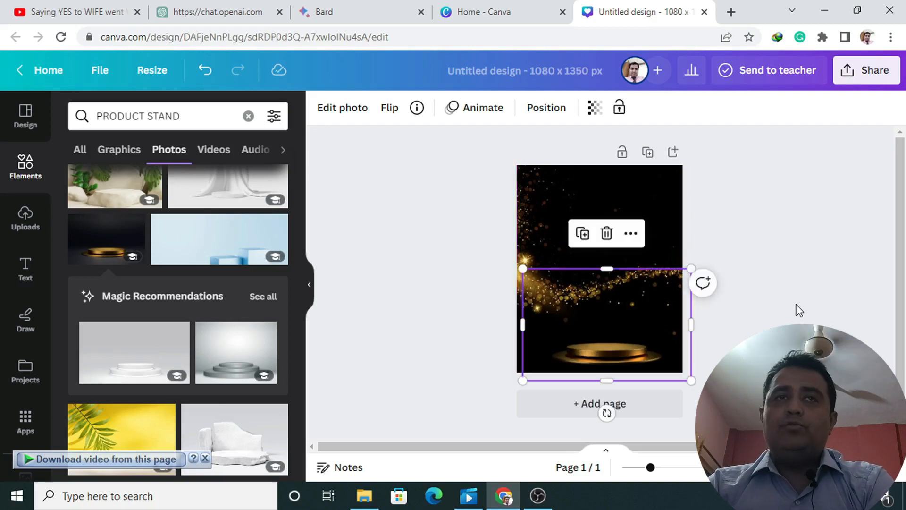
Step: Search the elements library for heart shape baloon
click(698, 359)
scroll(153, 316, up, 10)
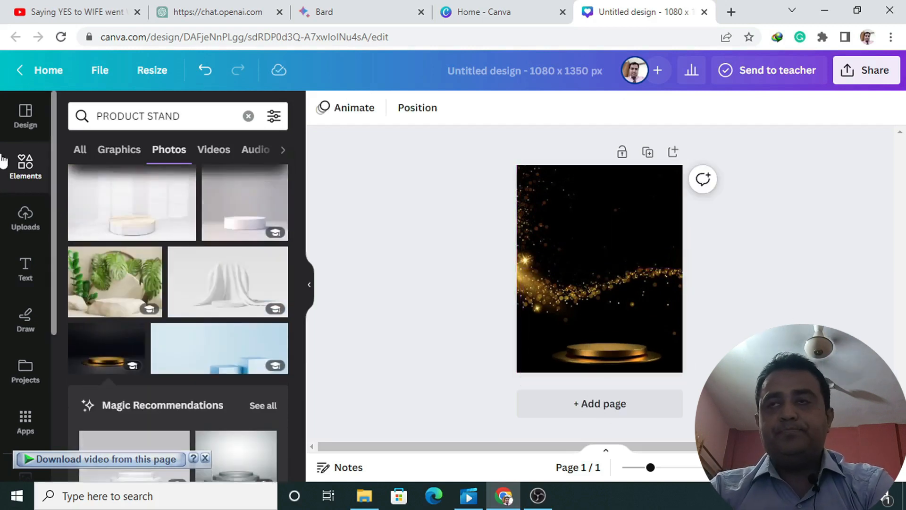
click(28, 172)
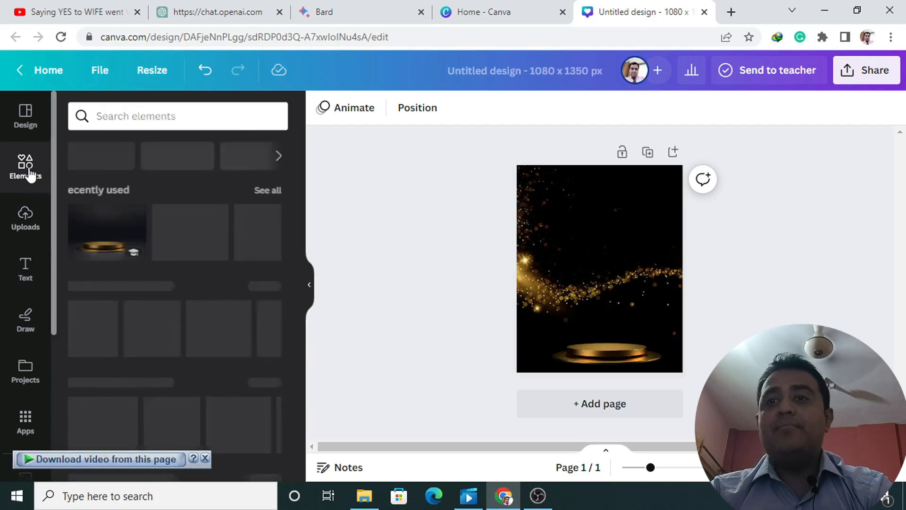
click(158, 118)
text(hea)
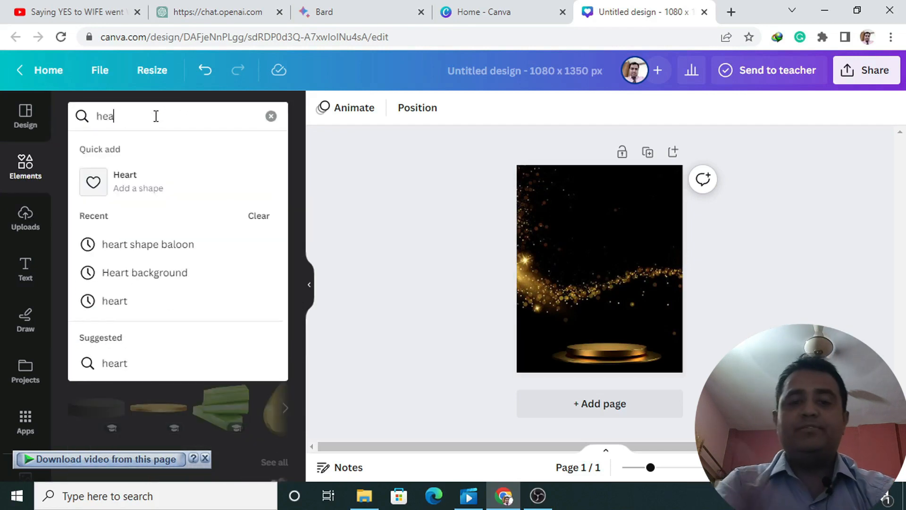
click(156, 245)
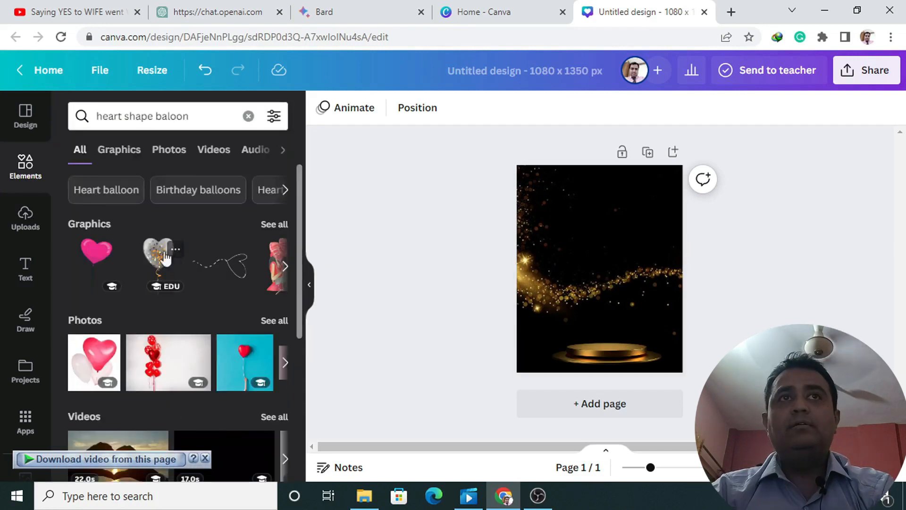
Step: Limit the results to graphics, add the trio of golden heart balloons, and shrink it into the page's lower-left corner
click(111, 152)
scroll(176, 304, down, 10)
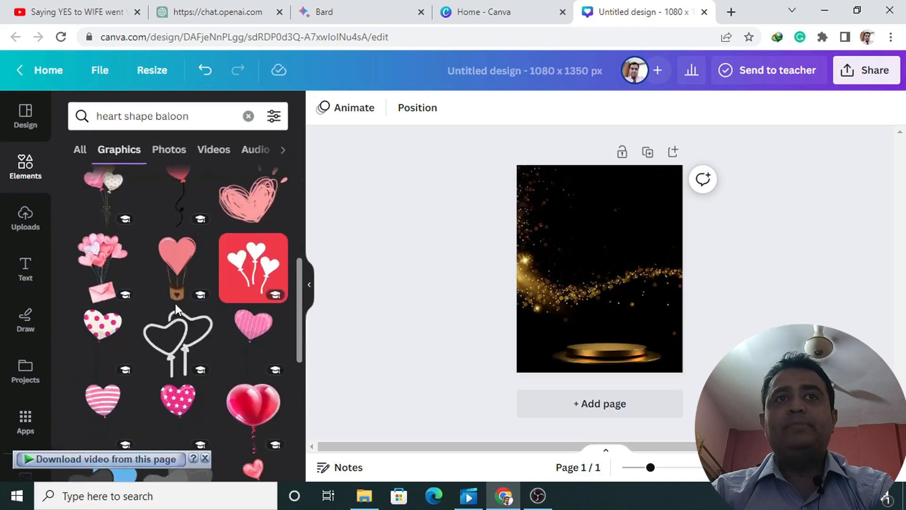
scroll(177, 312, down, 8)
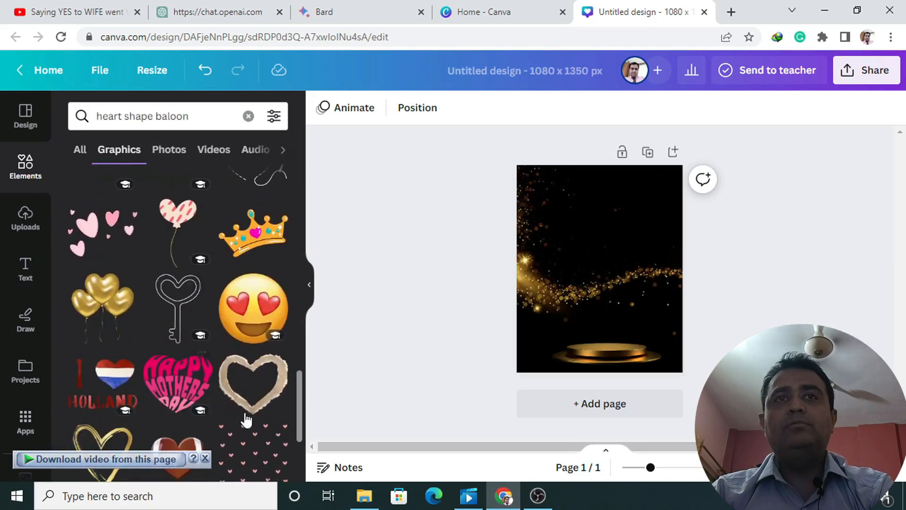
click(92, 303)
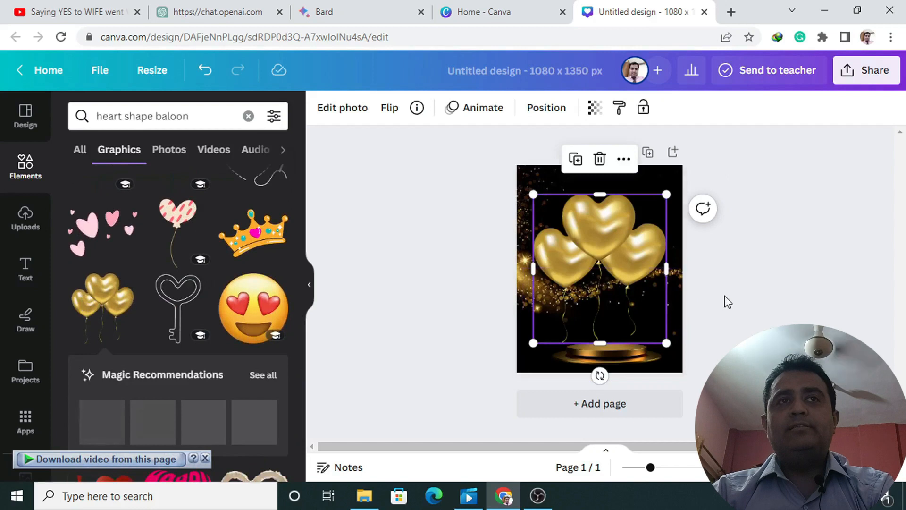
drag(590, 274, 538, 352)
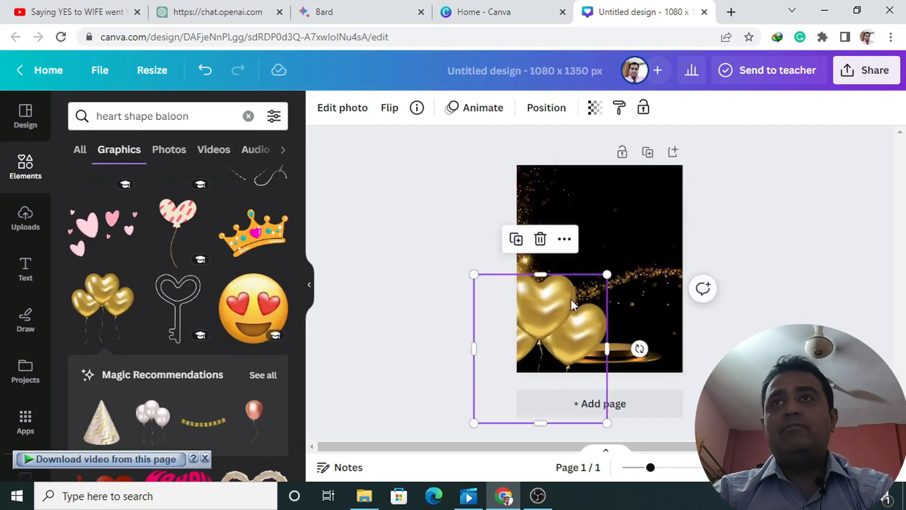
drag(606, 275, 590, 290)
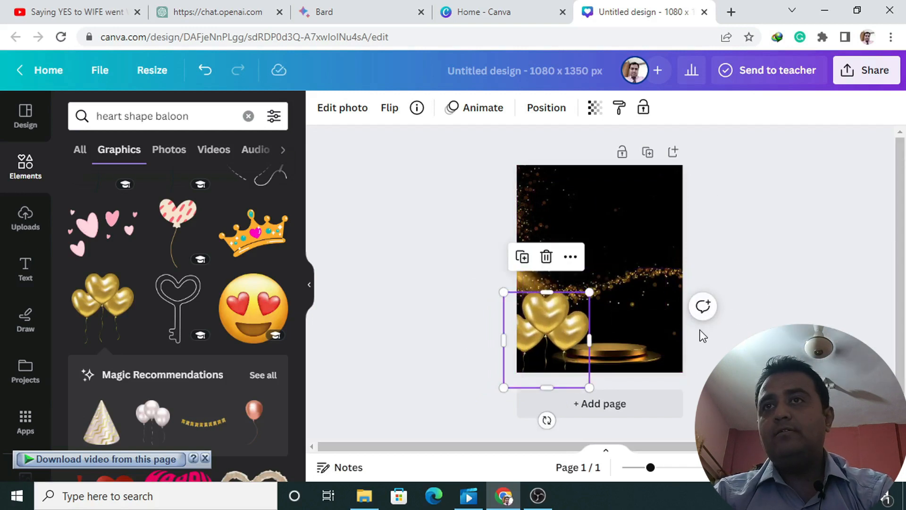
Step: Duplicate the golden heart balloons to the page's lower-right edge and shift the left set slightly outward to balance them
key(ctrl+d)
drag(575, 337, 694, 338)
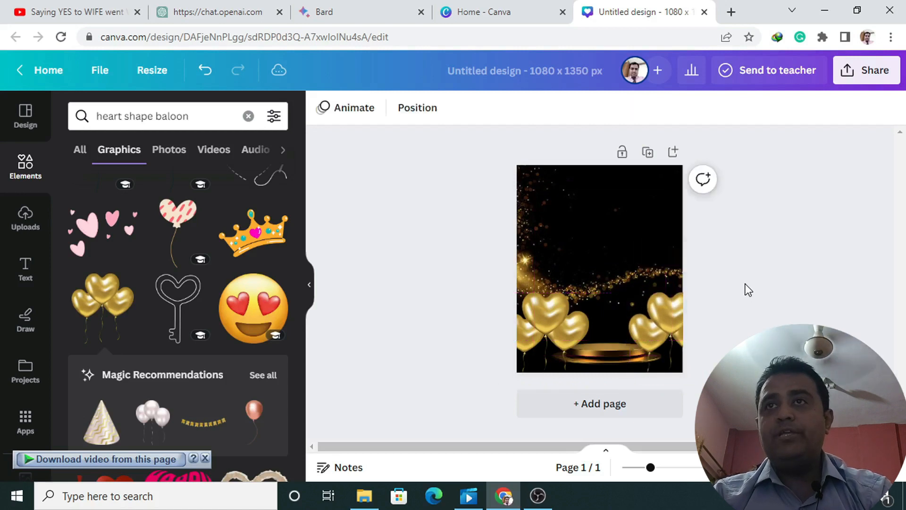
drag(565, 329, 558, 329)
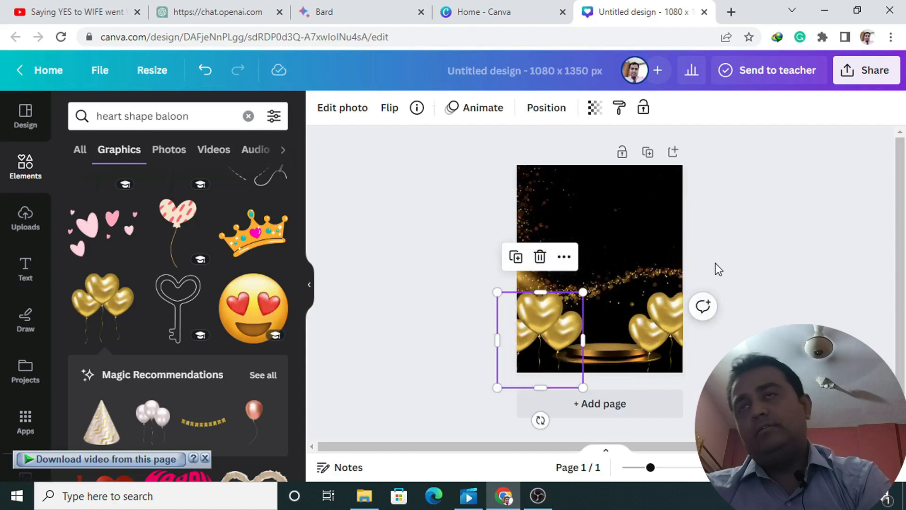
click(714, 265)
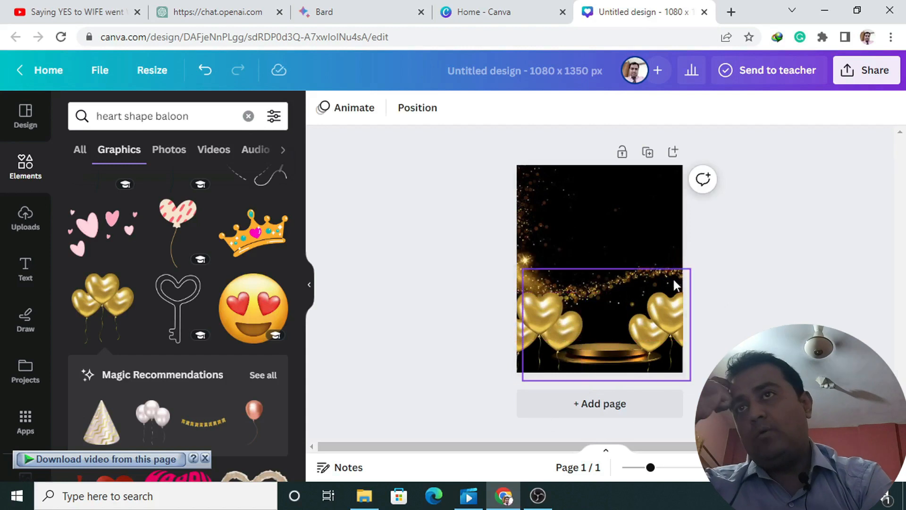
Step: Search the elements library for oval frame and show all matching frames
click(22, 168)
click(124, 117)
text(frame)
key(Return)
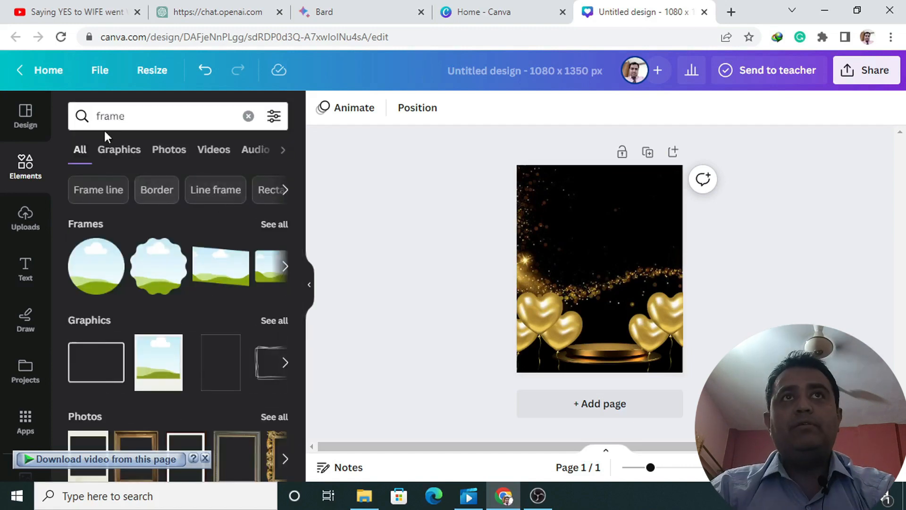
click(120, 116)
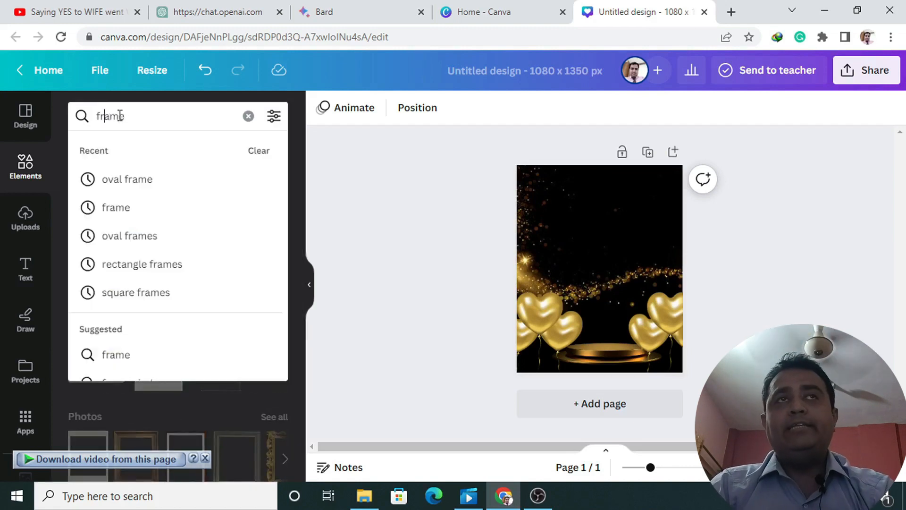
click(107, 179)
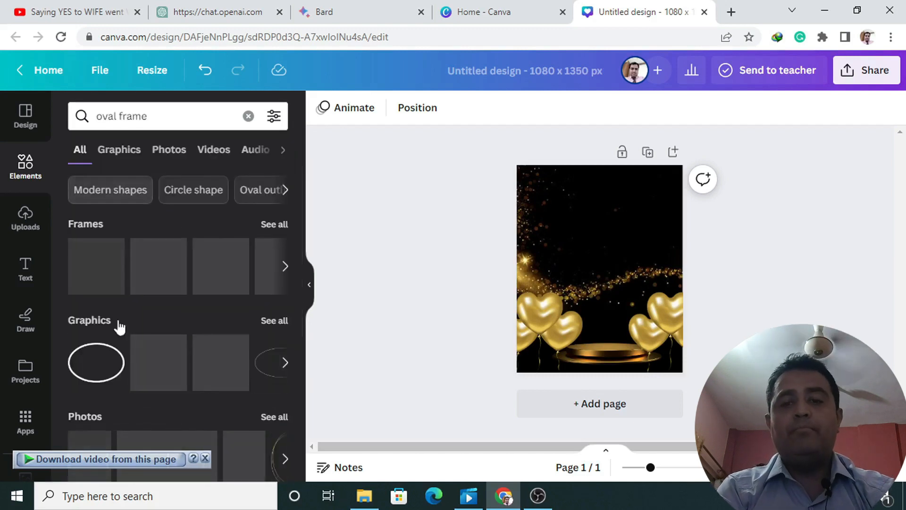
click(274, 224)
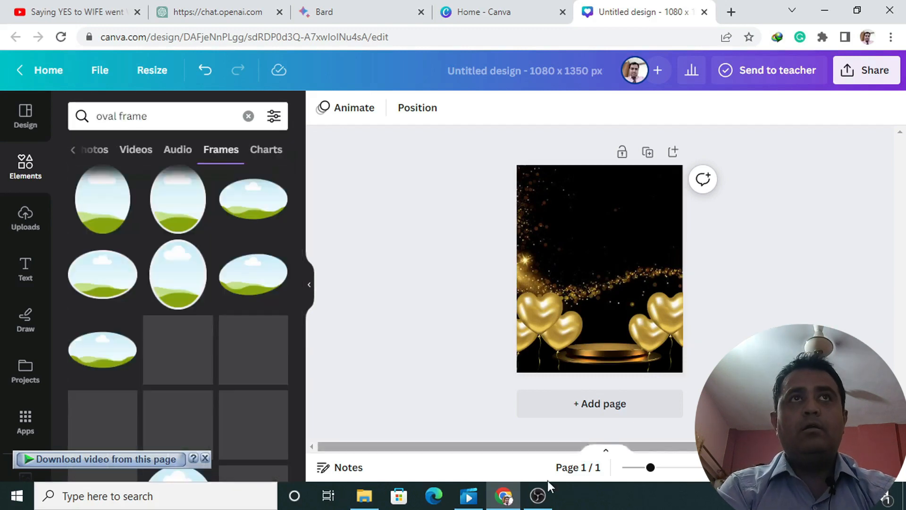
Step: Add the upright oval frame with a gold border and position it standing on the golden podium
click(198, 285)
click(773, 260)
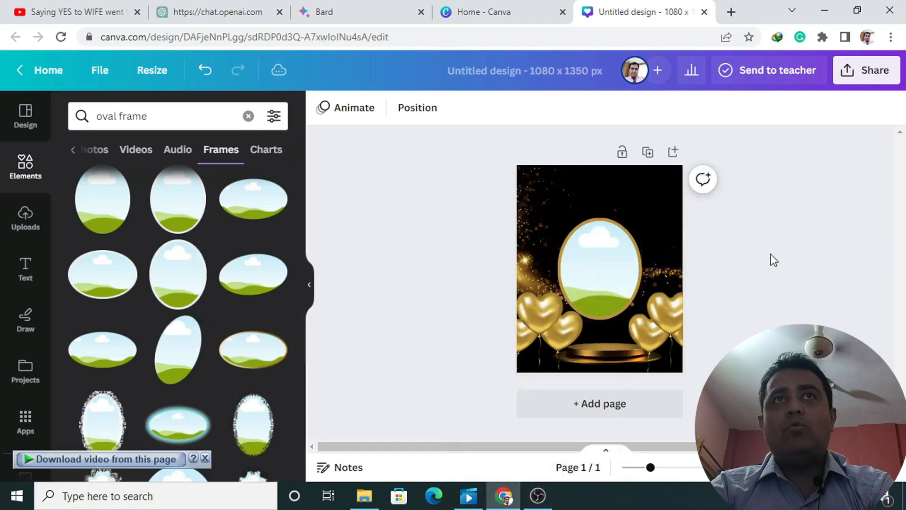
drag(591, 277, 605, 304)
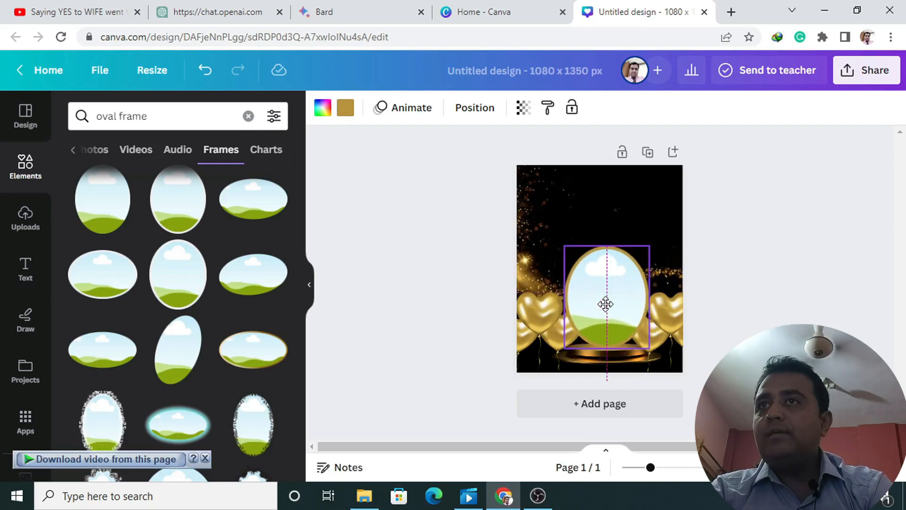
click(777, 313)
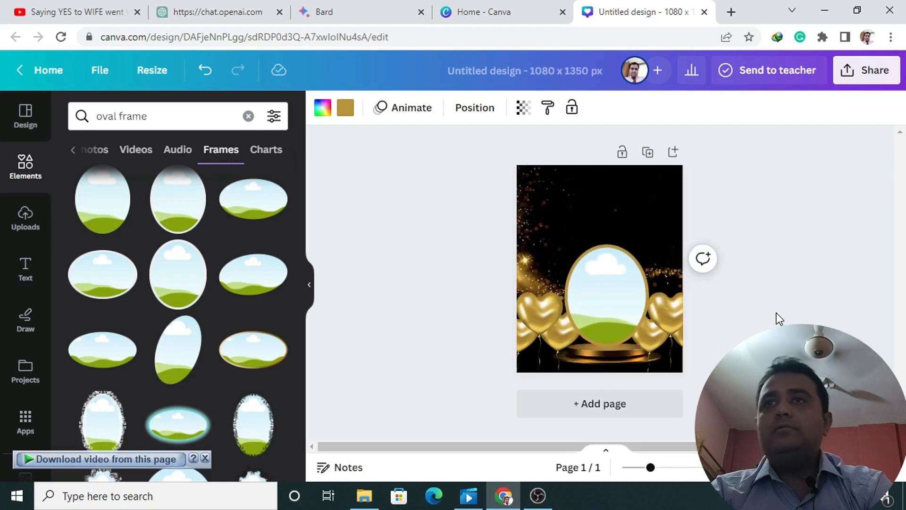
click(615, 299)
drag(611, 293, 611, 291)
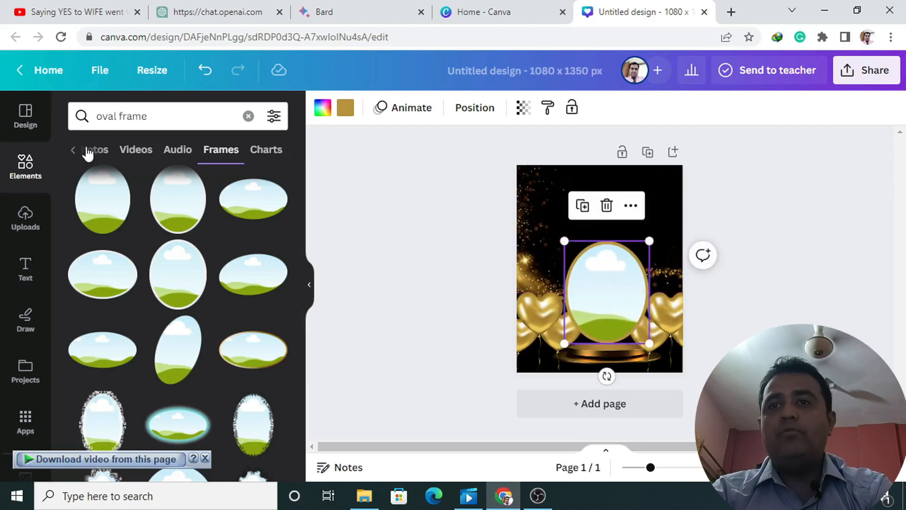
Step: Search the elements for shadow and place the flat dark oval shadow at the base of the oval frame on the podium
click(26, 169)
click(102, 116)
text(shad)
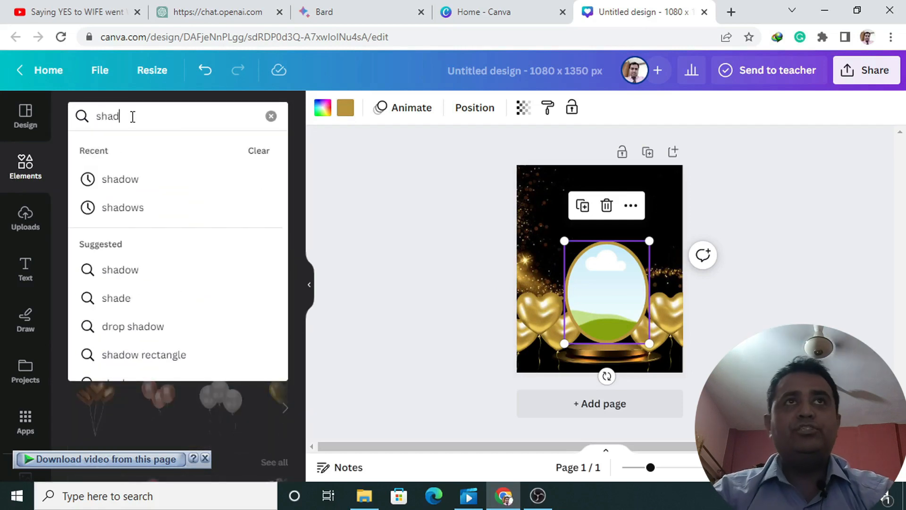
click(112, 180)
drag(156, 270, 685, 325)
drag(614, 330, 614, 319)
drag(669, 326, 611, 346)
Step: Lower the oval frame slightly onto the podium and bring it one layer forward over the shadow
click(629, 296)
drag(623, 275, 623, 285)
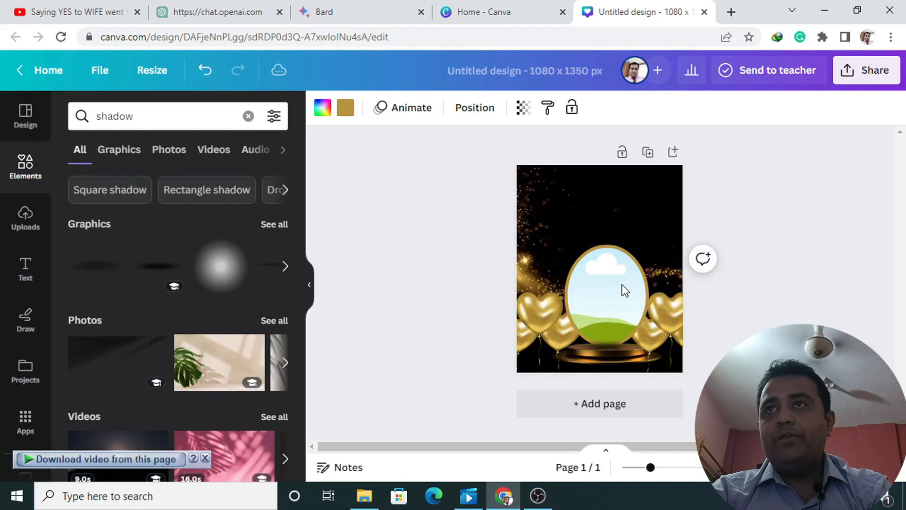
right_click(625, 290)
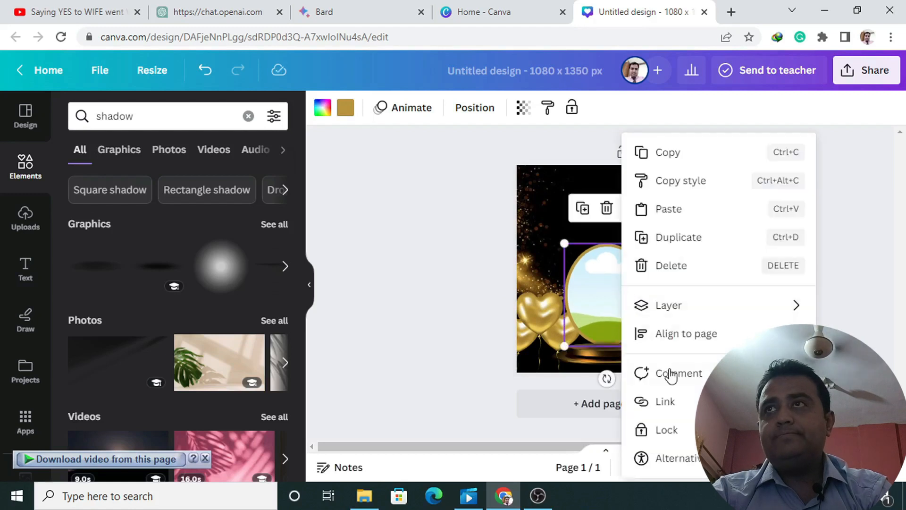
mouse_move(687, 335)
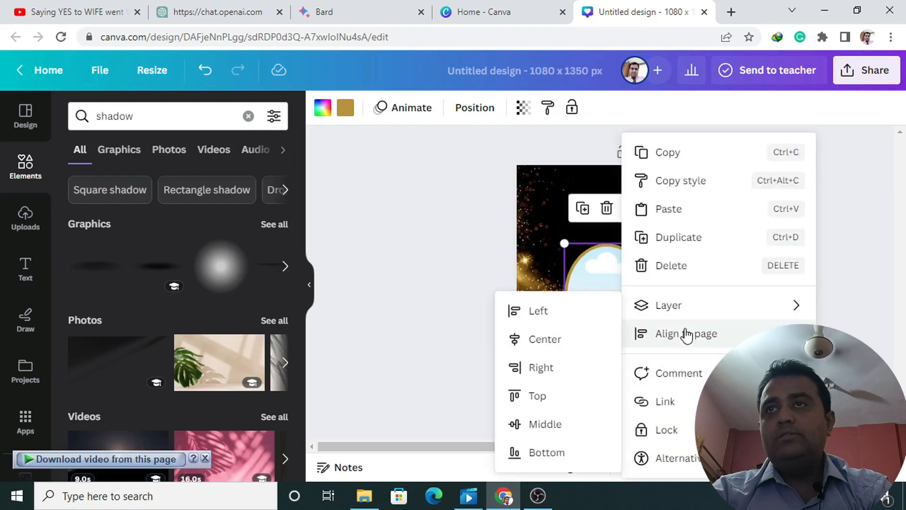
mouse_move(669, 305)
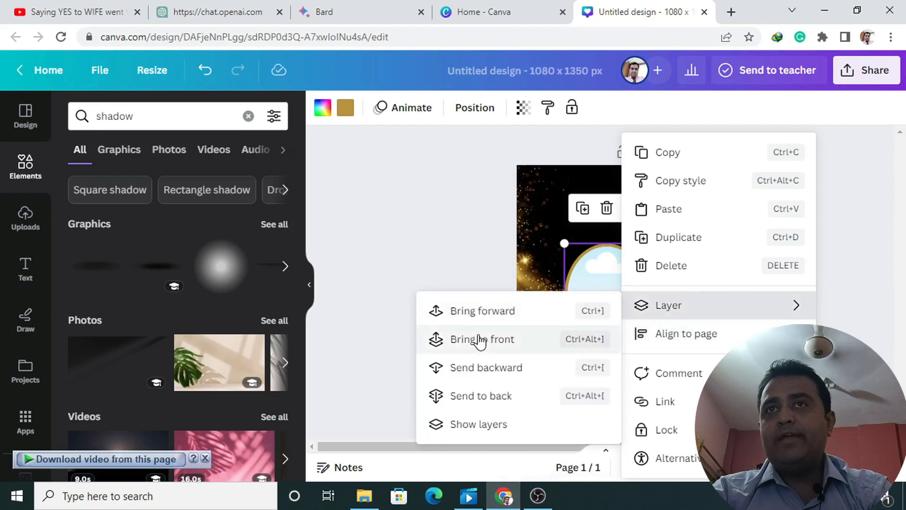
click(479, 314)
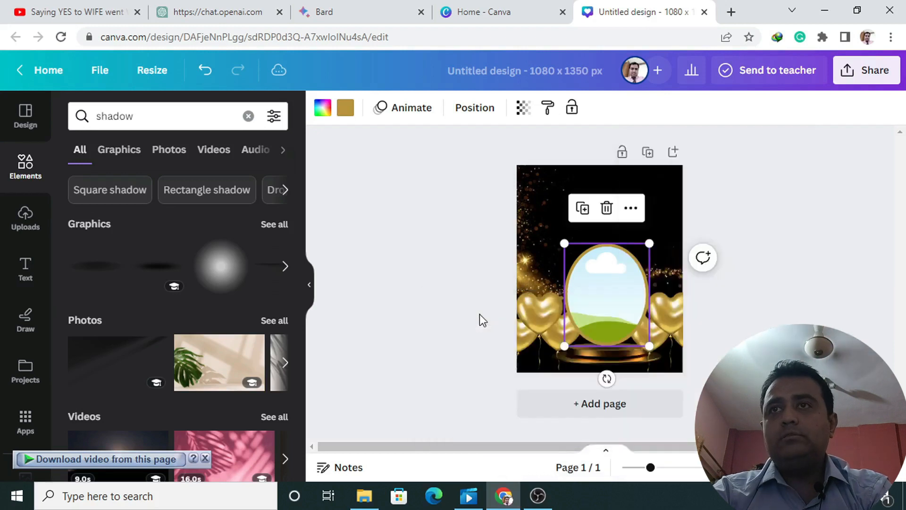
click(610, 290)
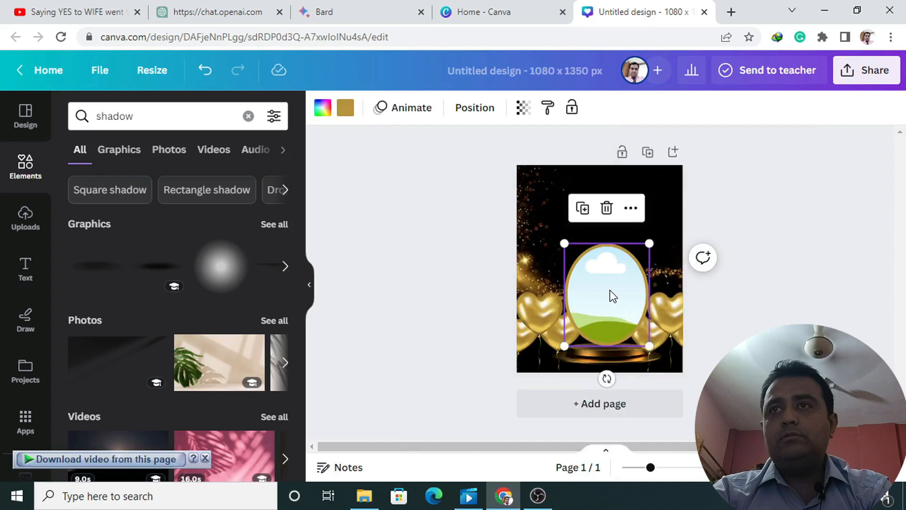
Step: Bring both the left and right golden heart balloon sets to the front, overlapping the oval frame
click(528, 316)
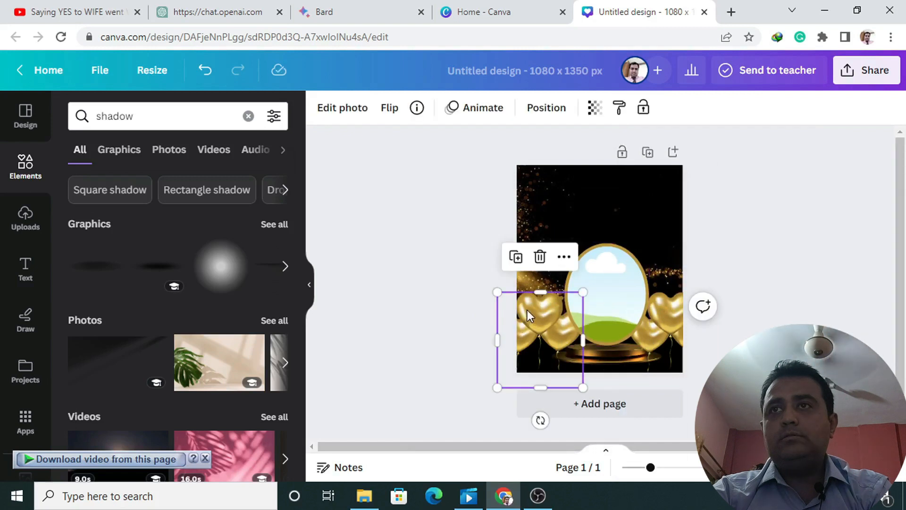
right_click(523, 312)
mouse_move(567, 246)
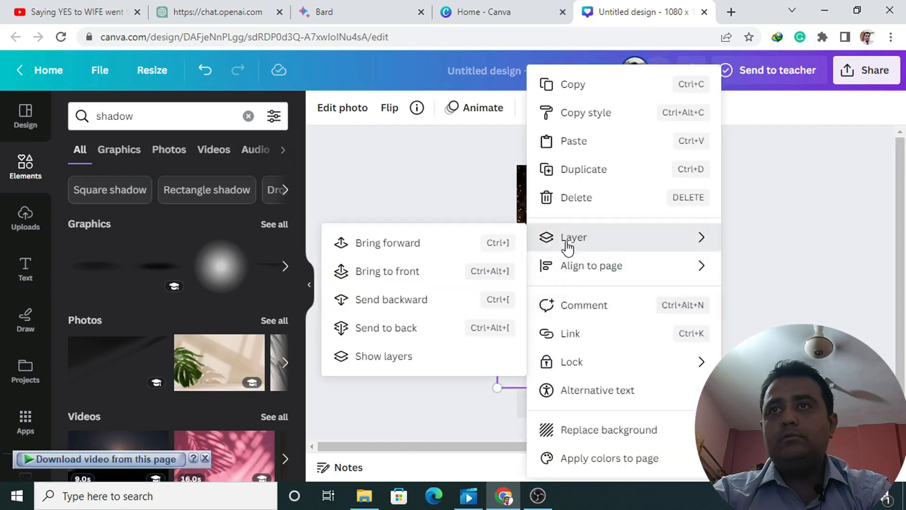
click(405, 276)
click(653, 310)
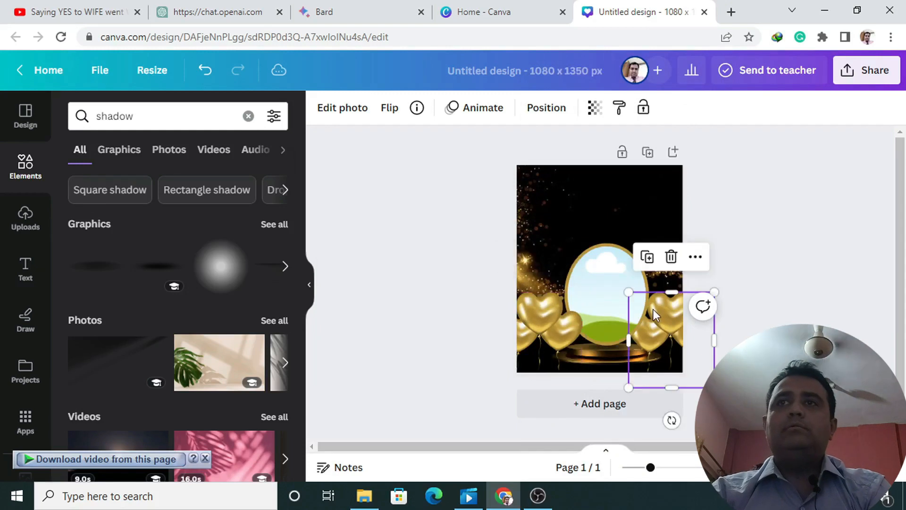
right_click(655, 310)
mouse_move(692, 236)
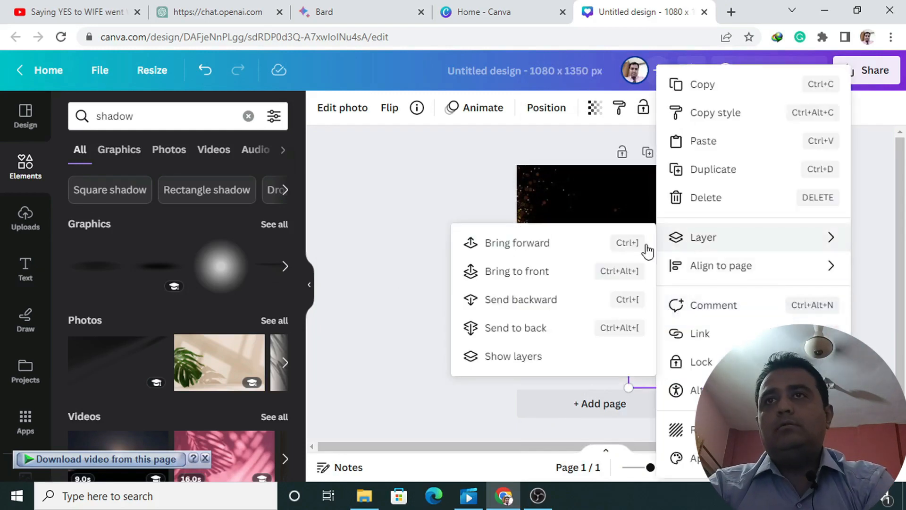
click(517, 272)
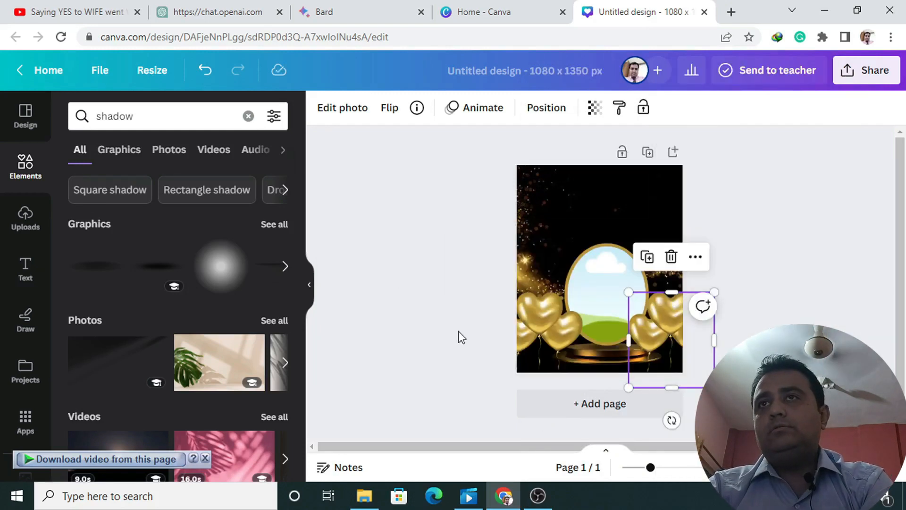
Step: Shrink the oval frame slightly so that it stands centred on the podium between the balloons
drag(651, 467, 660, 467)
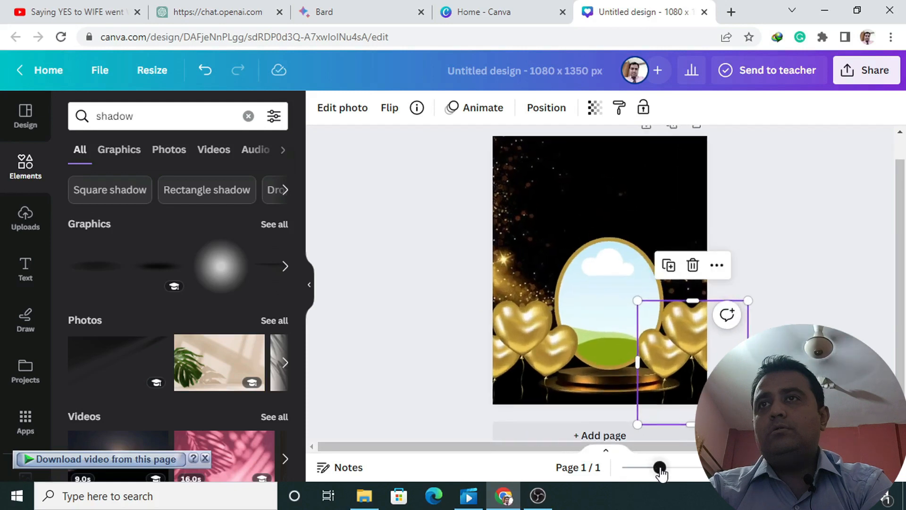
click(822, 274)
click(615, 324)
drag(665, 239, 616, 292)
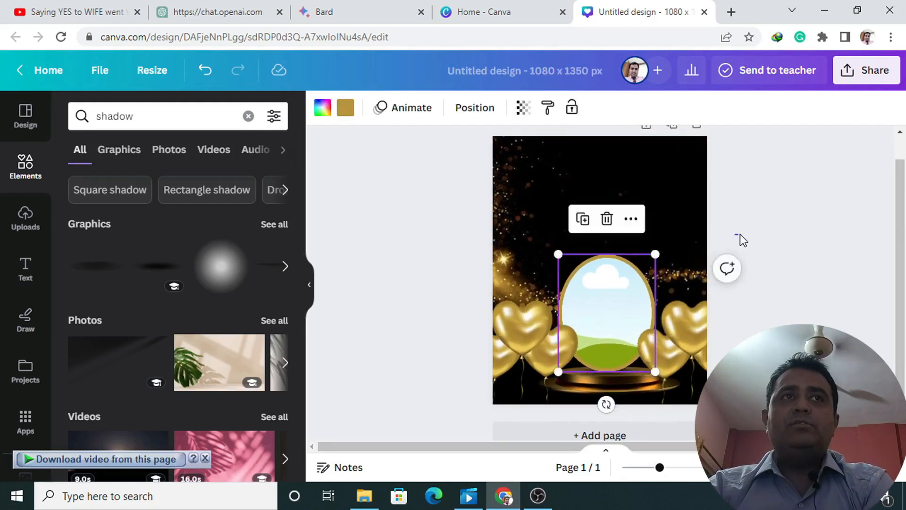
click(741, 236)
click(602, 290)
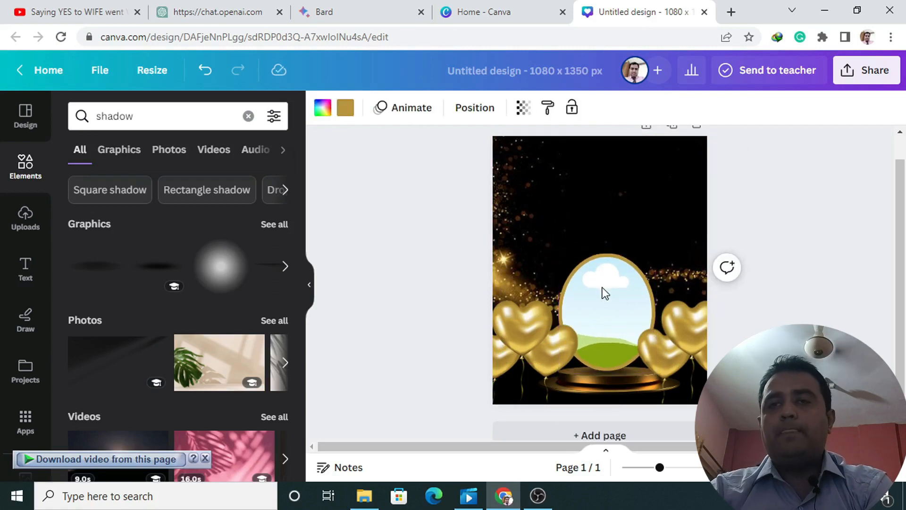
Step: Search the photos for girl and examine the portraits for one that suits the oval frame
scroll(42, 312, down, 5)
click(26, 250)
click(164, 116)
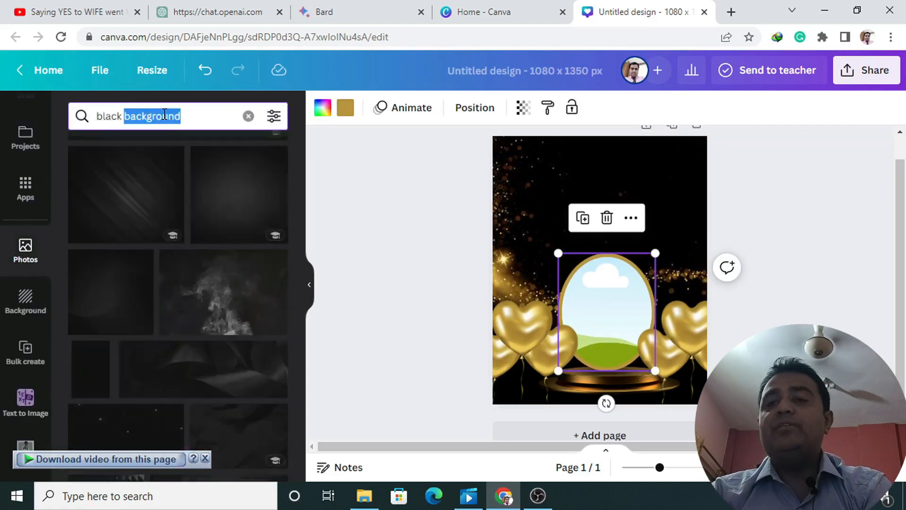
text(girl)
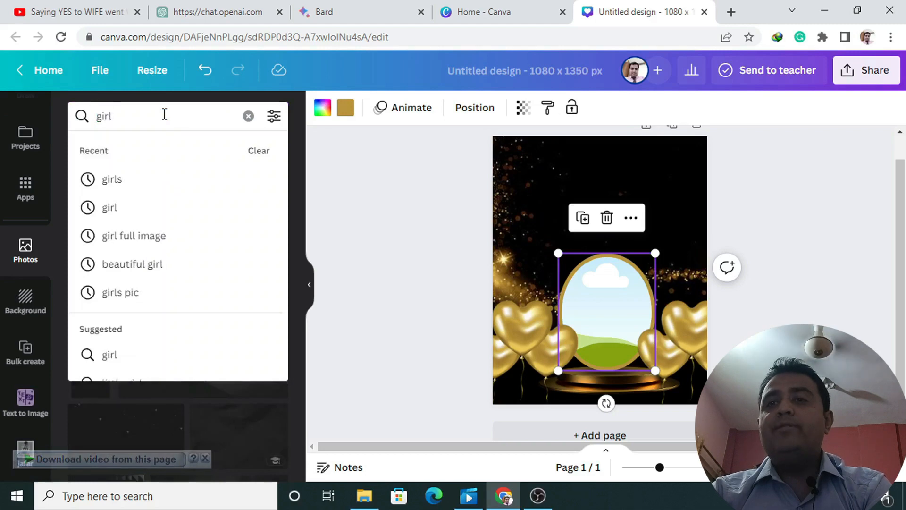
key(Return)
scroll(175, 233, down, 3)
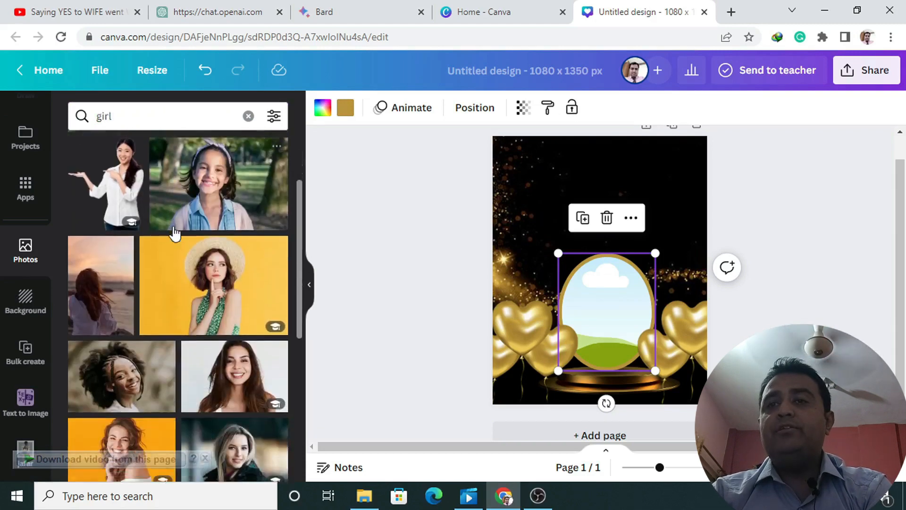
scroll(174, 233, down, 5)
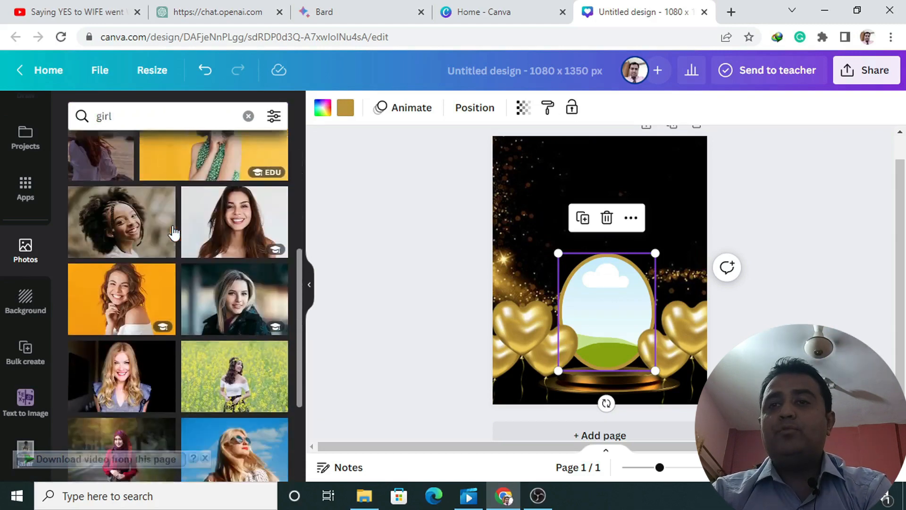
scroll(174, 232, down, 2)
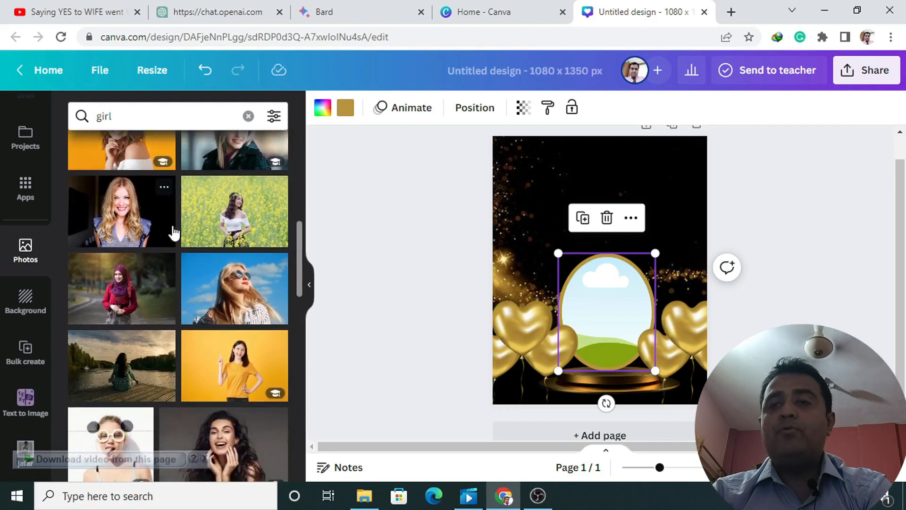
scroll(174, 232, down, 3)
scroll(175, 232, down, 5)
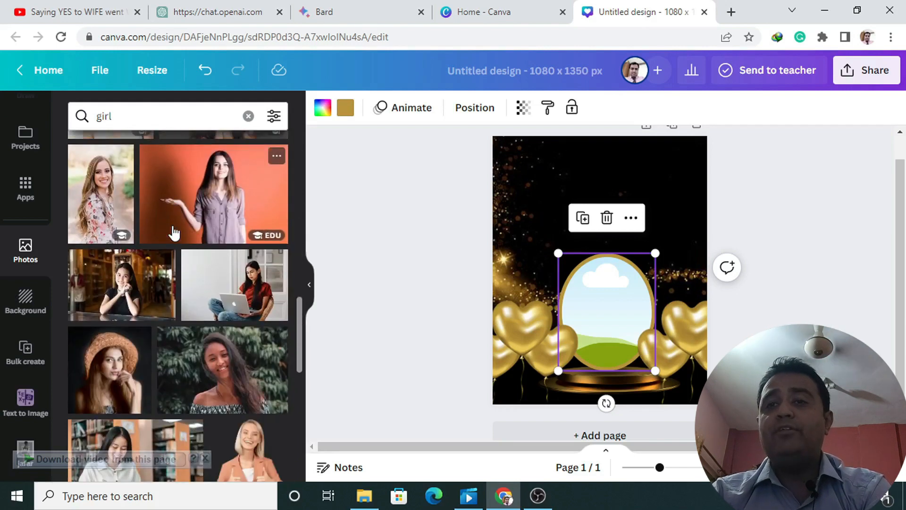
scroll(174, 233, down, 5)
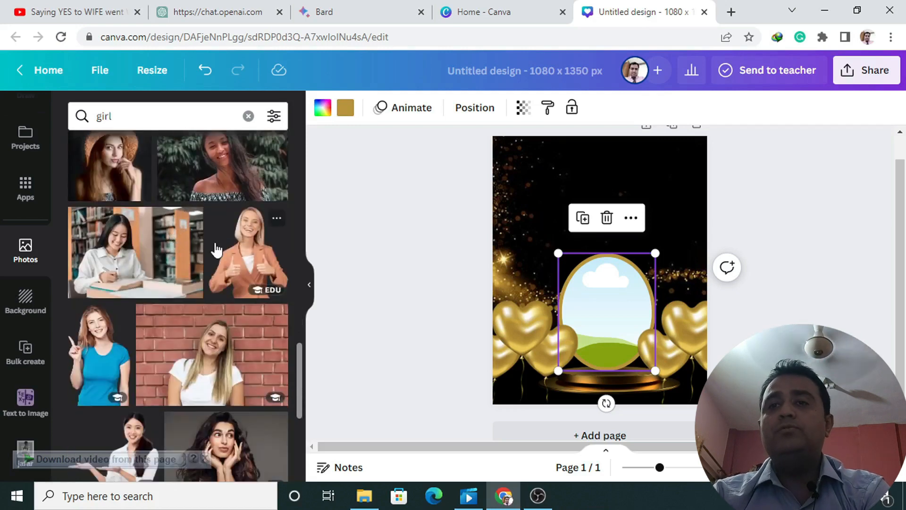
Step: Search the photos for girls and fill the oval frame with the woman in a tan coat with a fur collar
click(163, 119)
text(s)
key(Return)
scroll(203, 273, down, 2)
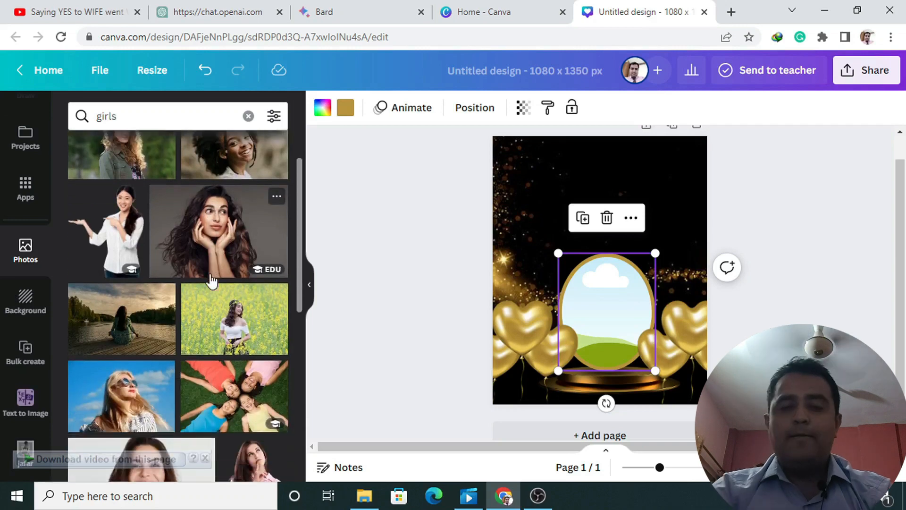
scroll(211, 280, down, 3)
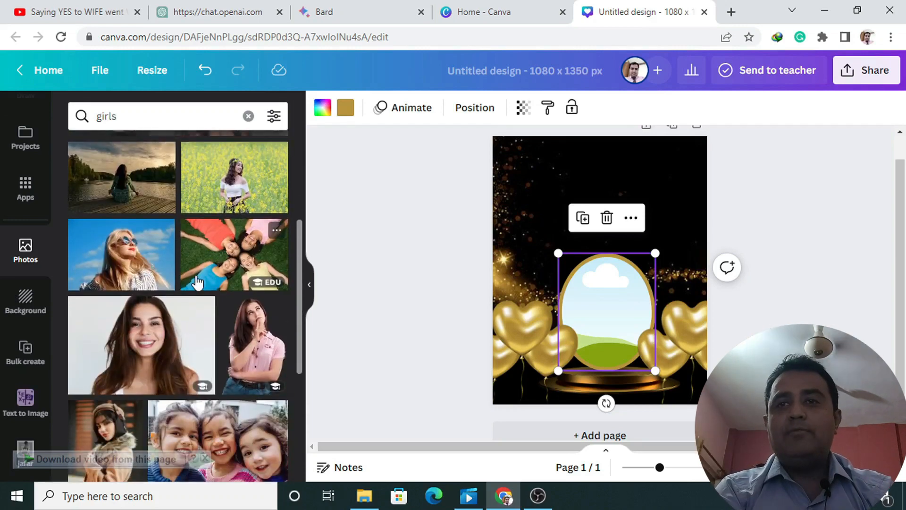
scroll(197, 282, down, 2)
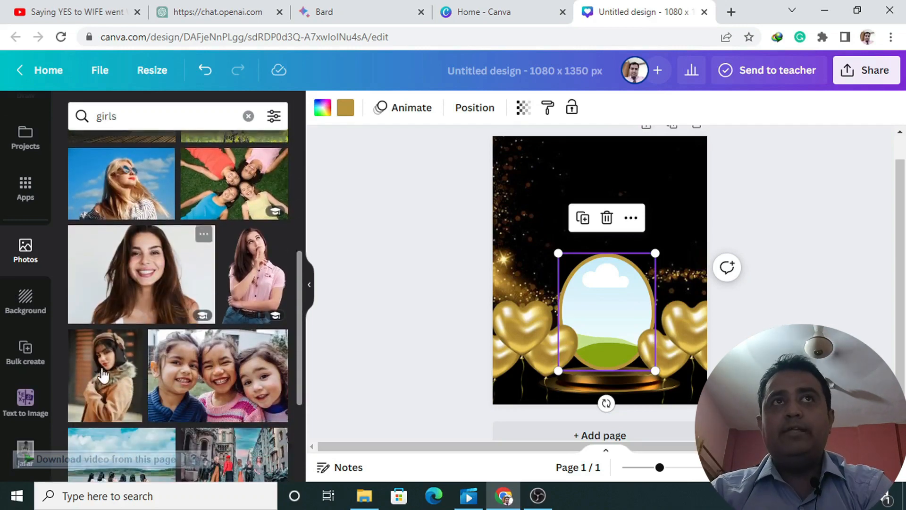
drag(99, 380, 613, 311)
double_click(616, 309)
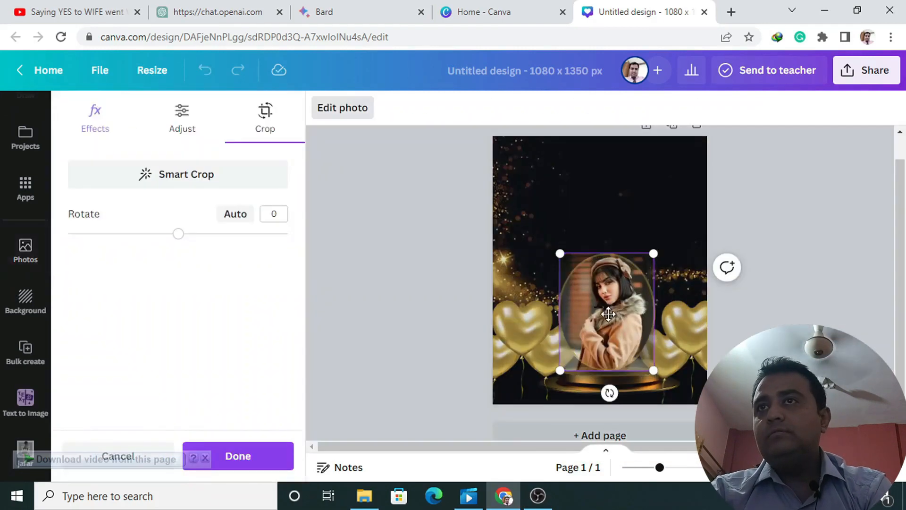
click(774, 242)
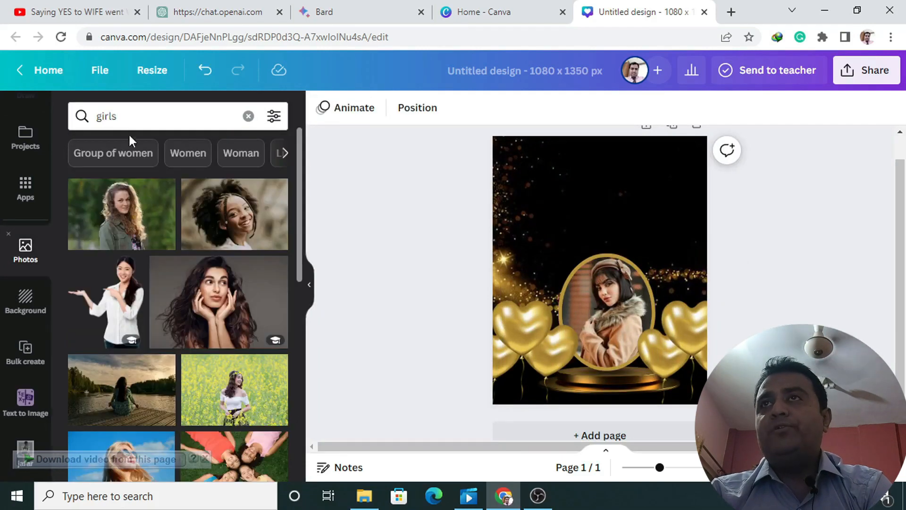
Step: Search the elements for Corner border and browse the full set of graphics for a golden corner
click(134, 117)
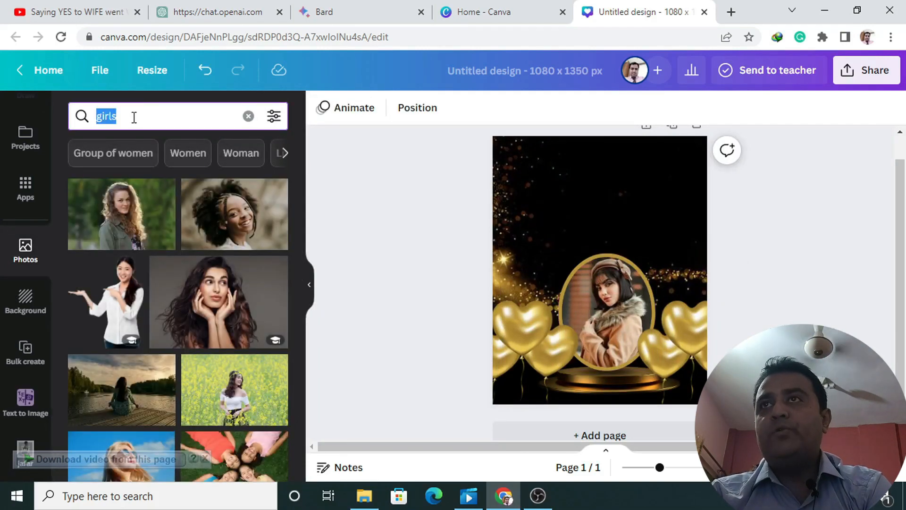
scroll(23, 197, up, 5)
click(27, 162)
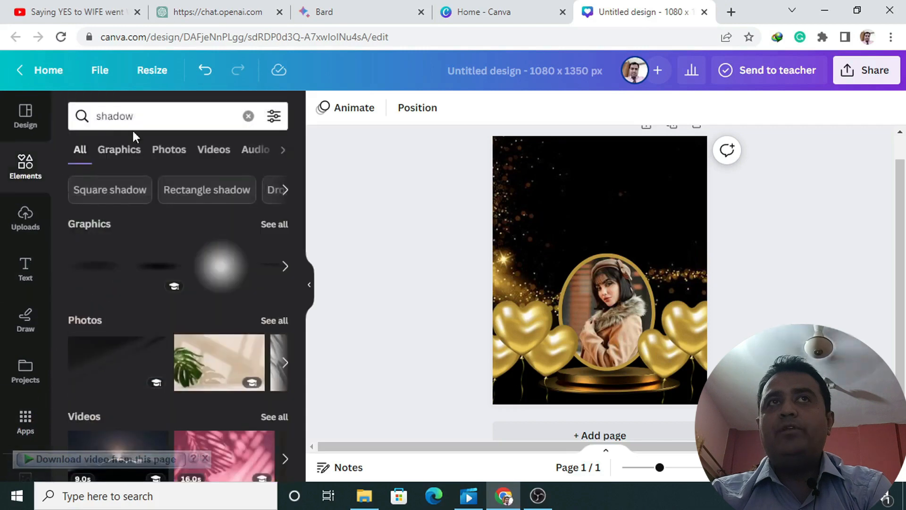
click(156, 114)
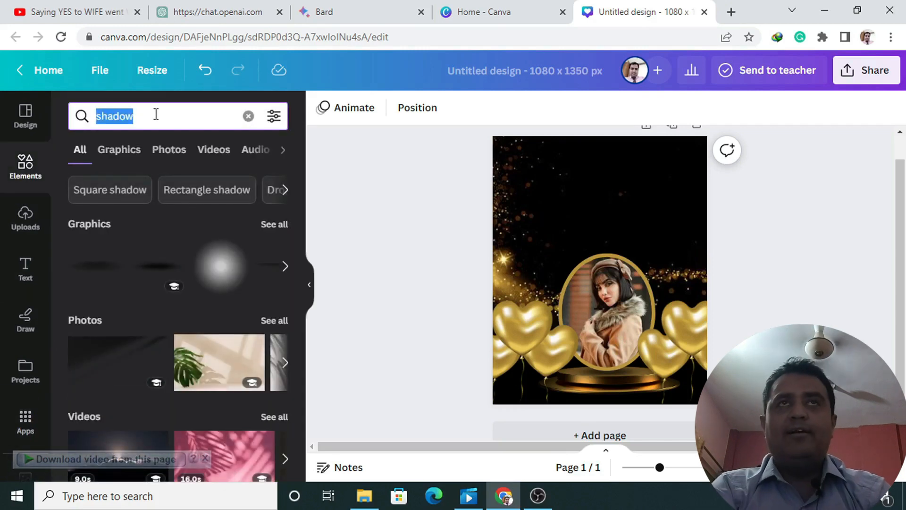
text(b)
key(BackSpace)
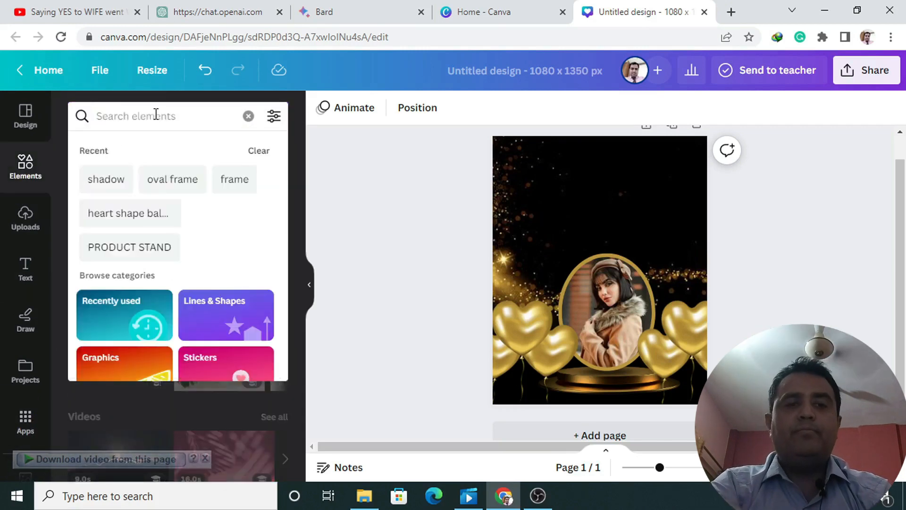
text(corn)
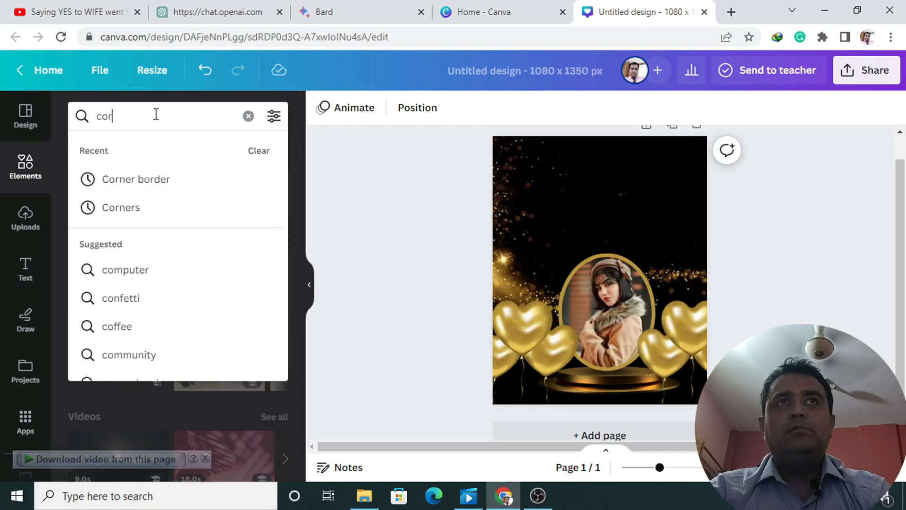
click(128, 178)
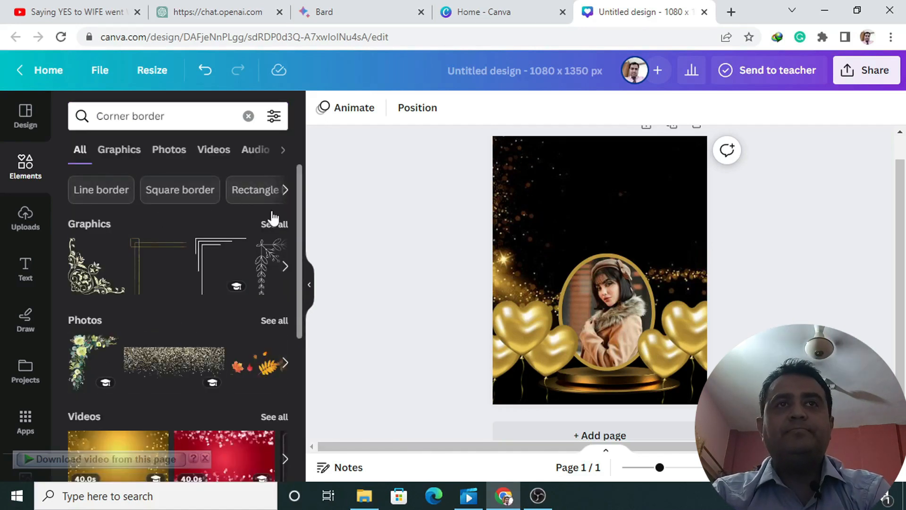
click(272, 228)
scroll(163, 289, down, 5)
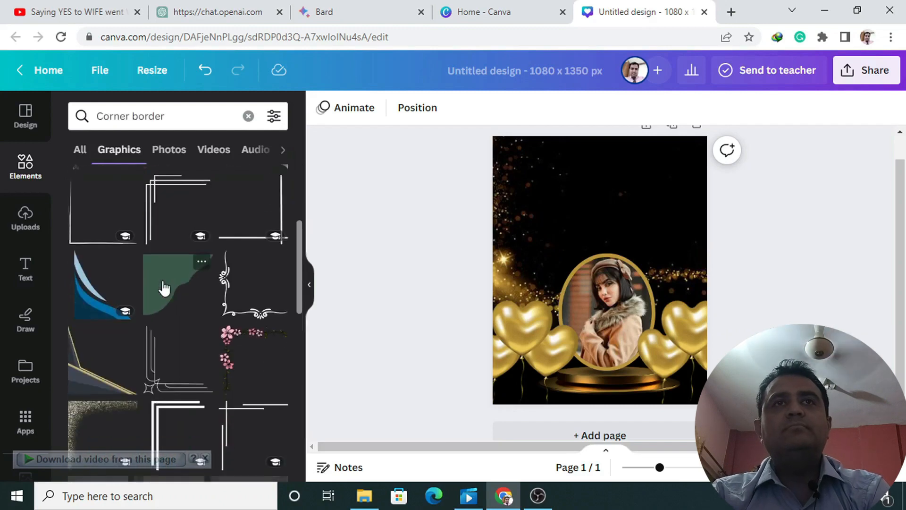
scroll(162, 286, down, 10)
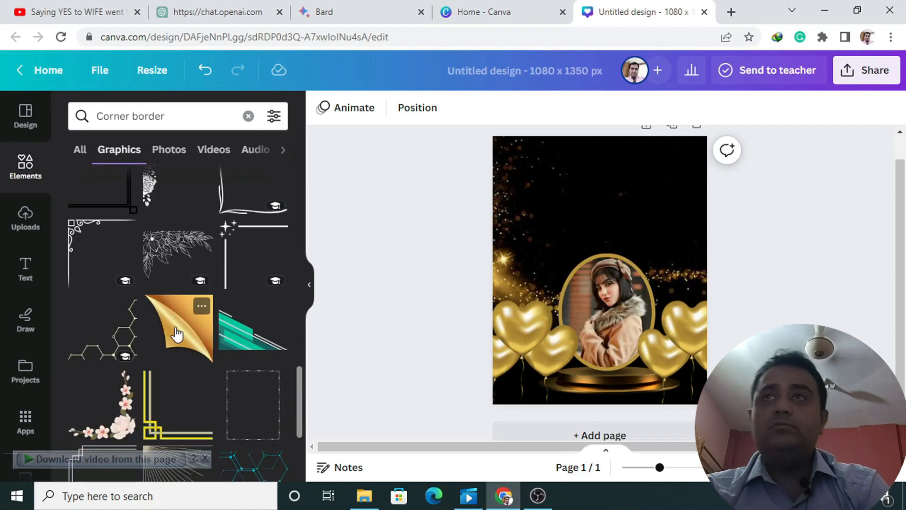
Step: Add the golden page-curl graphic and shrink it into a small accent in the page's upper-right corner
click(177, 334)
drag(639, 277, 636, 226)
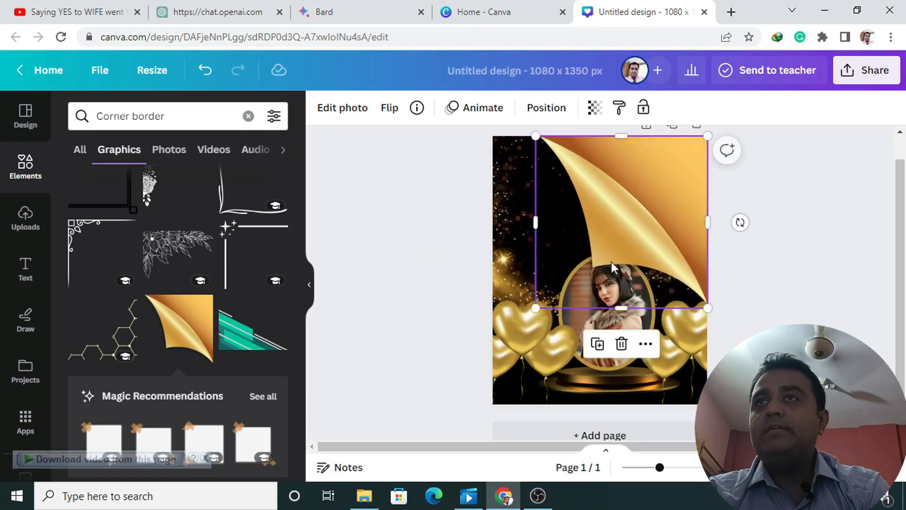
drag(538, 309, 631, 201)
click(743, 306)
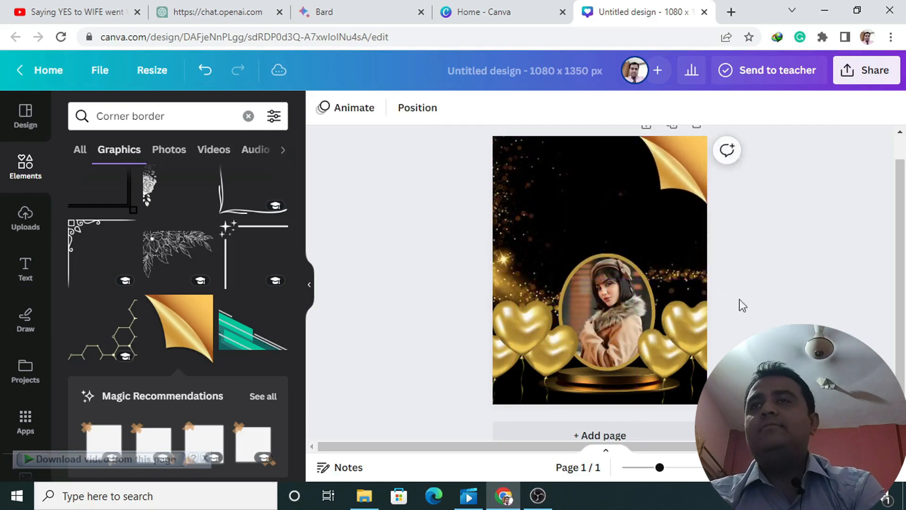
drag(667, 472, 661, 467)
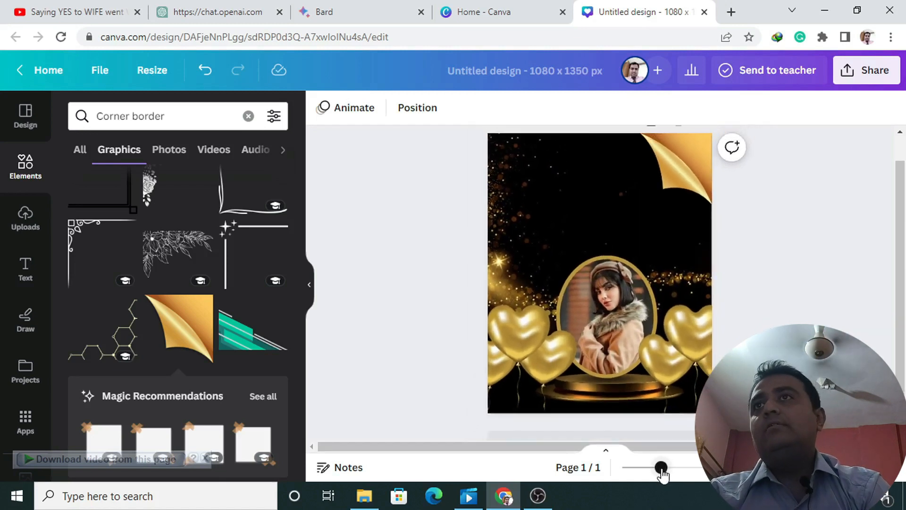
click(670, 179)
drag(641, 207, 647, 200)
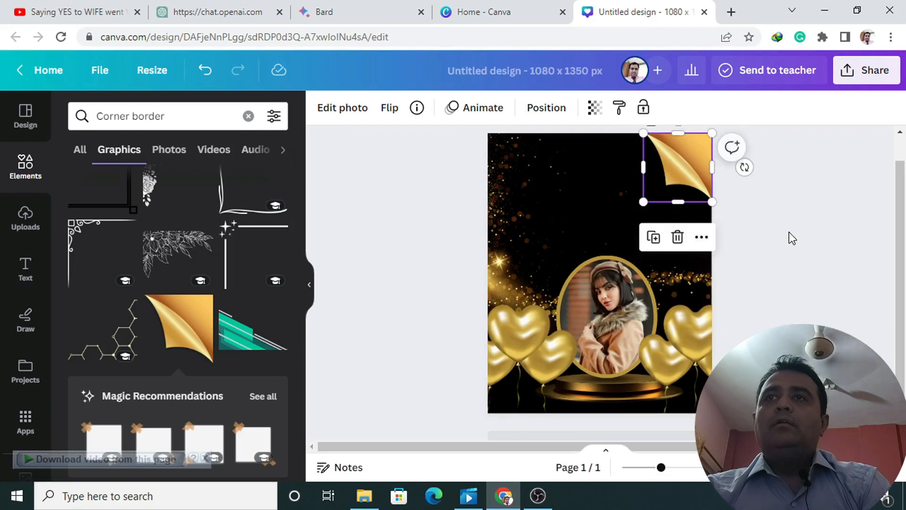
click(790, 237)
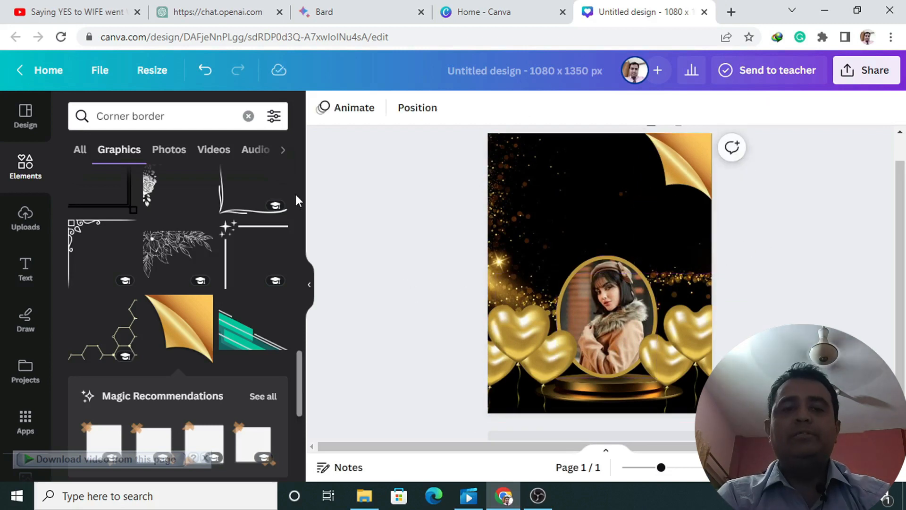
Step: Search the graphics for happy birthday and browse the lettering designs
click(183, 110)
triple_click(183, 111)
text(haop)
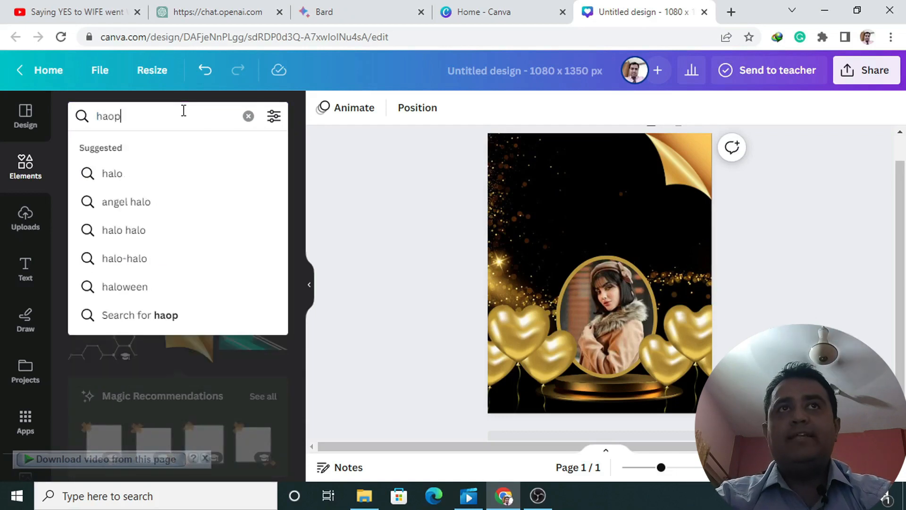
key(BackSpace)
key(BackSpace)
text(pp)
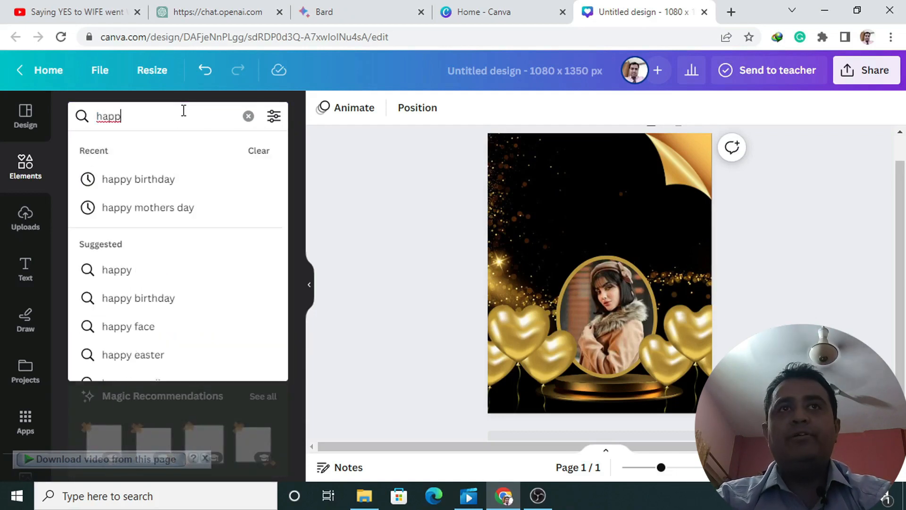
click(179, 187)
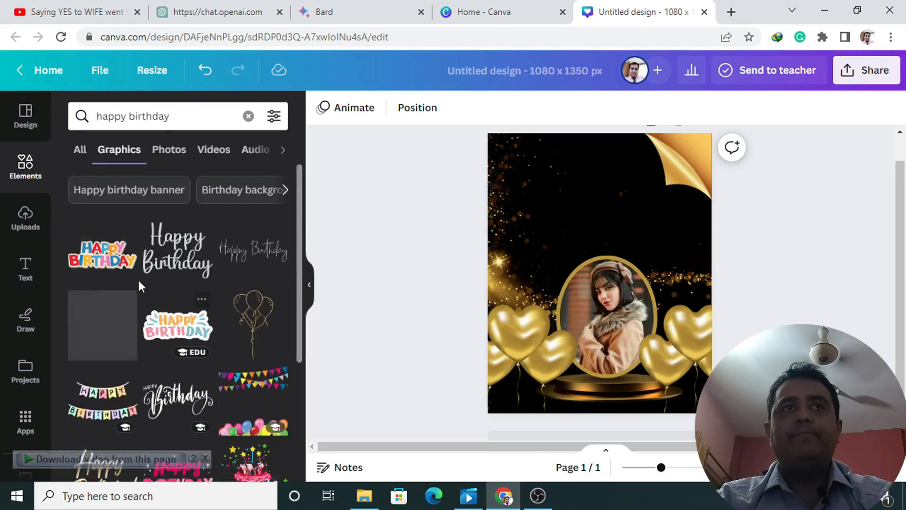
scroll(138, 284, down, 5)
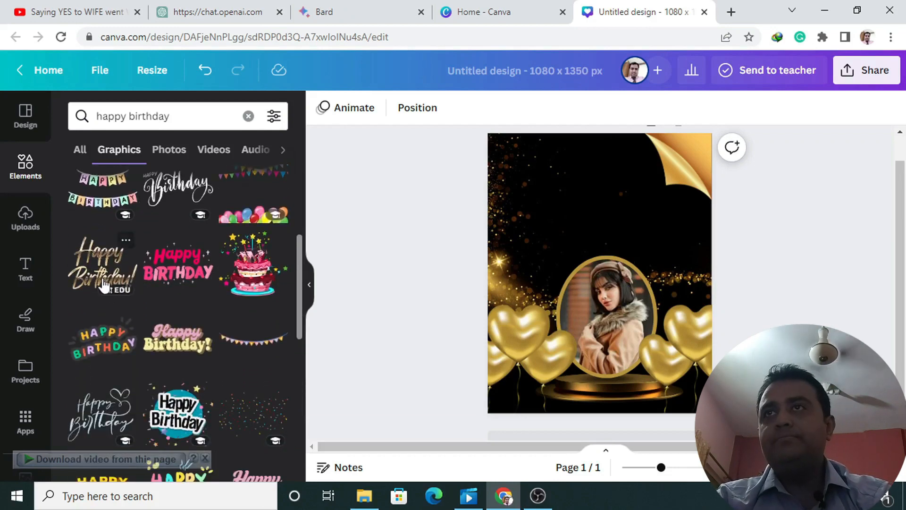
Step: Add the golden script Happy Birthday! lettering, sized to fit near the centre of the page's top edge, beside the golden corner
click(104, 286)
drag(644, 252, 644, 177)
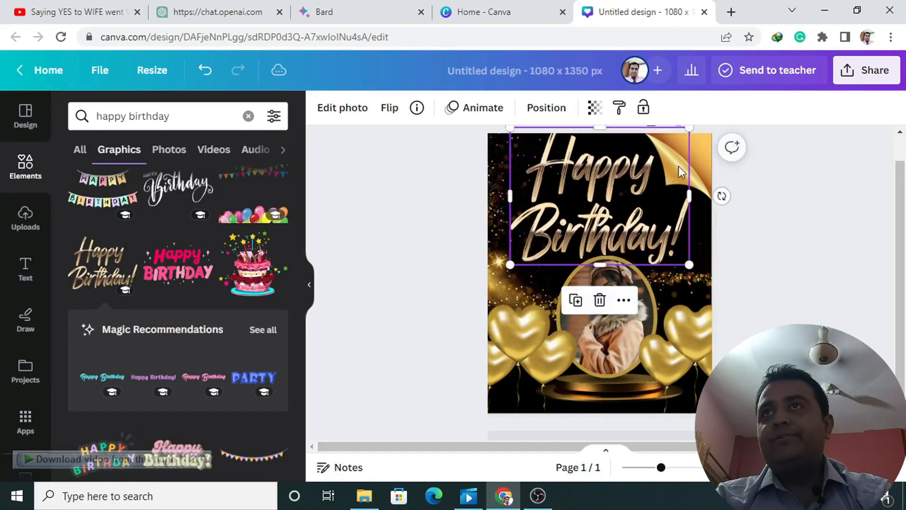
drag(686, 130, 603, 191)
drag(568, 229, 600, 171)
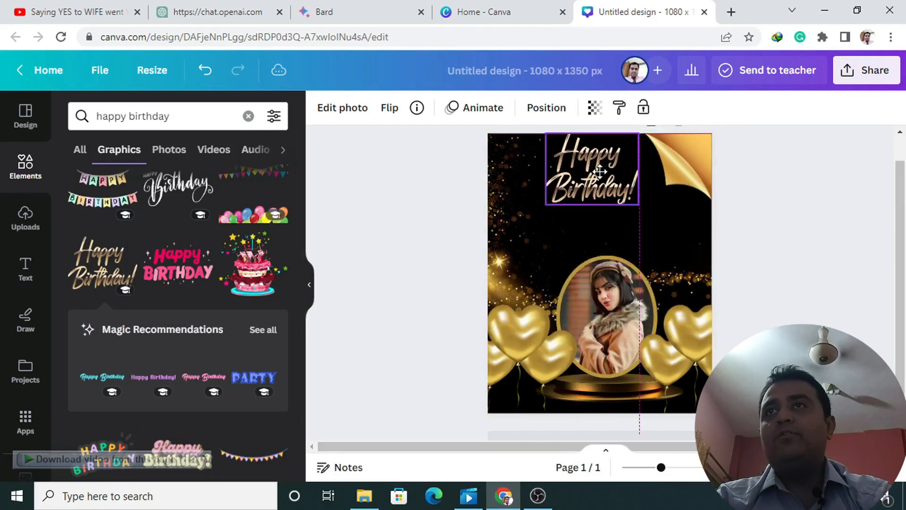
click(788, 216)
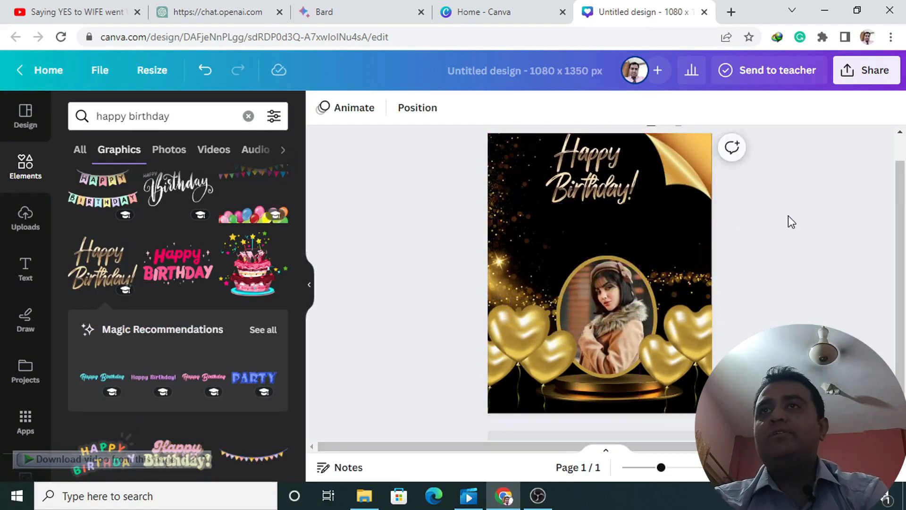
drag(590, 180, 597, 178)
click(792, 224)
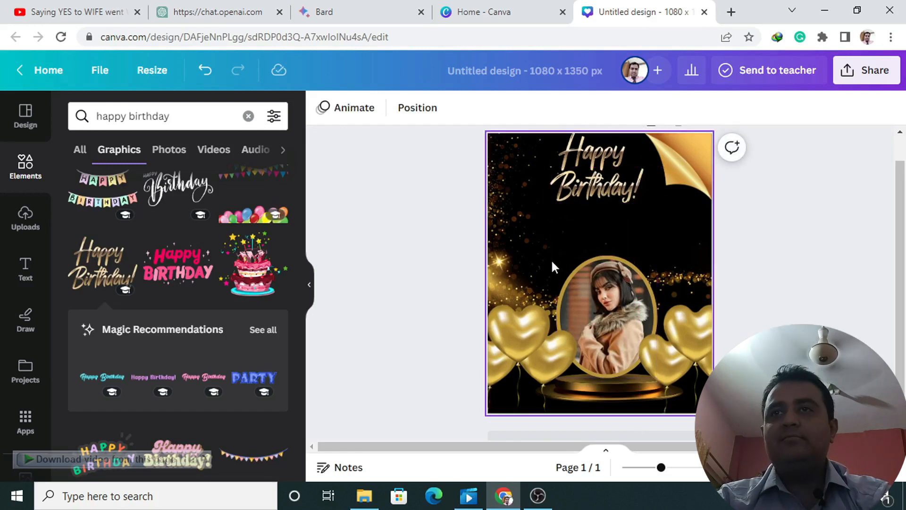
click(573, 198)
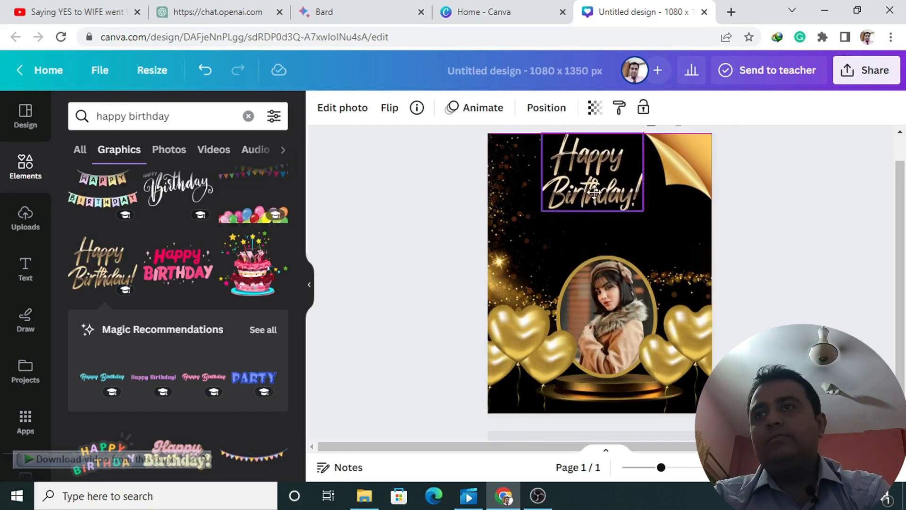
scroll(210, 236, up, 5)
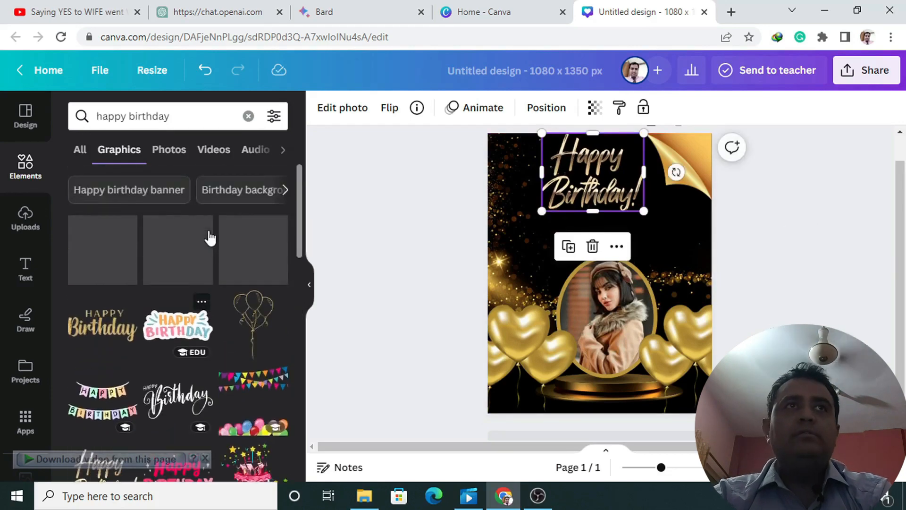
Step: Shrink the golden Happy Birthday! lettering slightly
drag(541, 211, 547, 206)
click(387, 236)
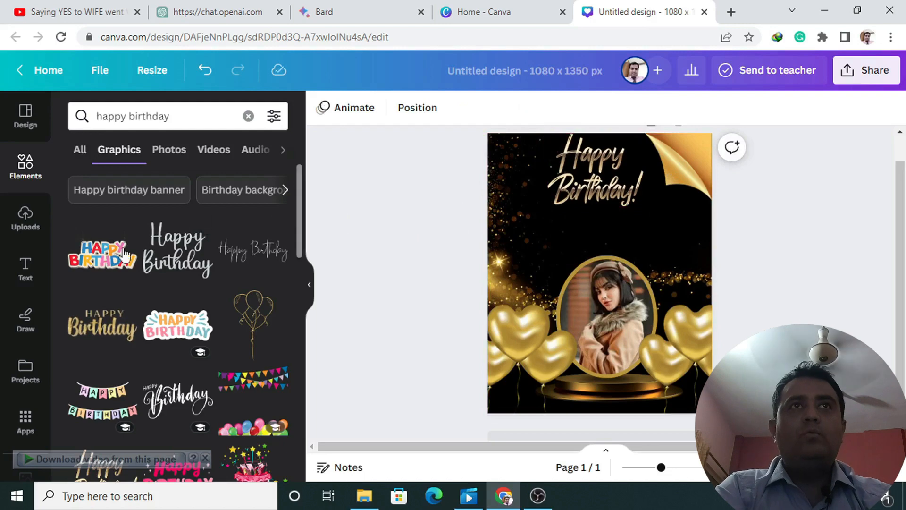
Step: Search the graphics for dot splash and browse the designs for a golden speckle
triple_click(171, 119)
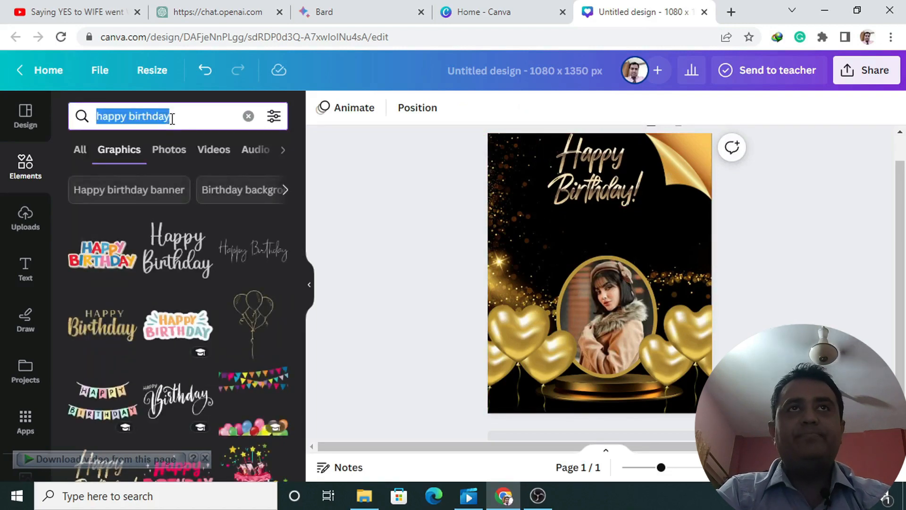
text(dots)
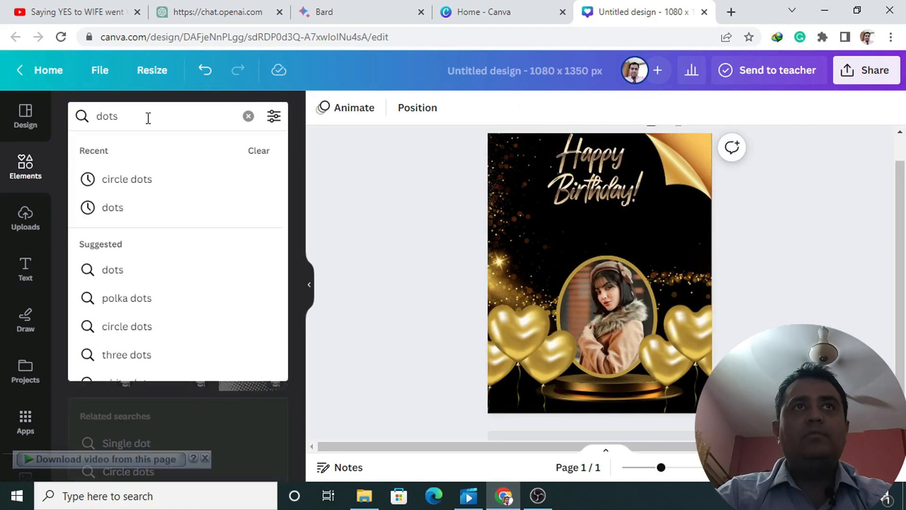
key(BackSpace)
text( splas)
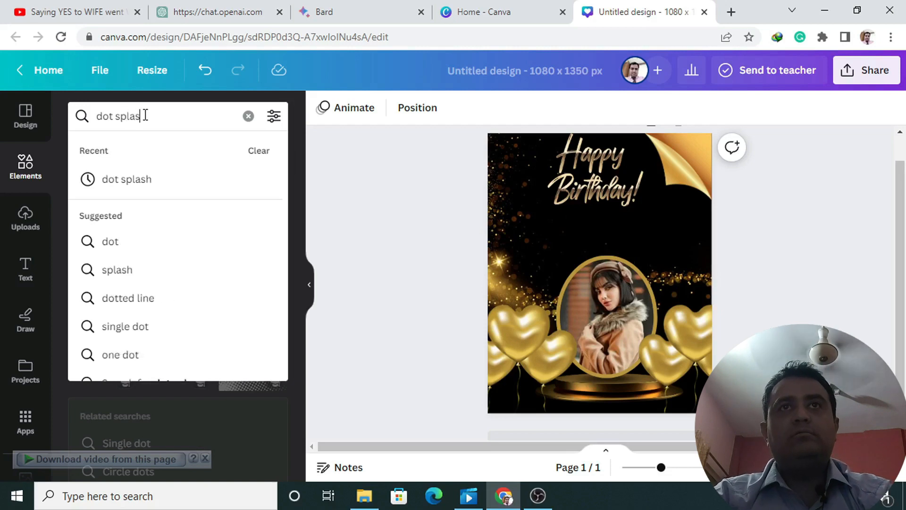
text(h)
key(Return)
scroll(196, 283, down, 3)
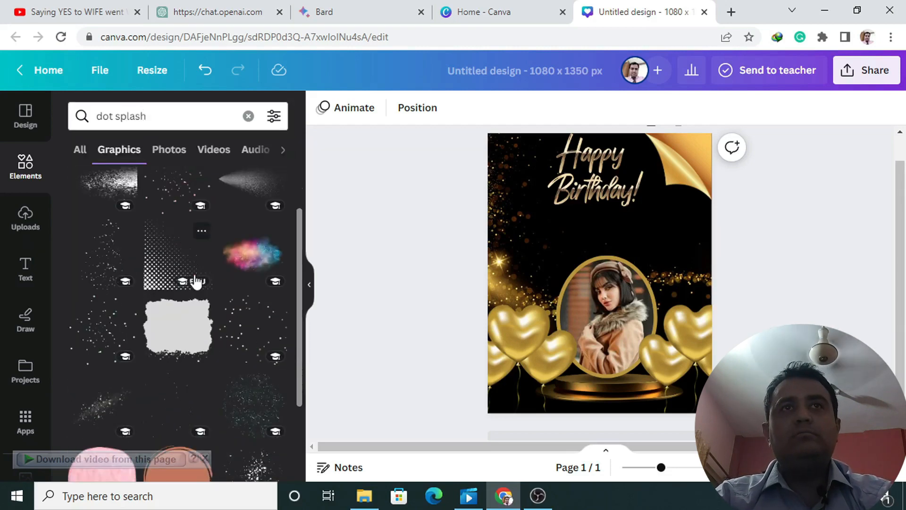
scroll(196, 282, down, 6)
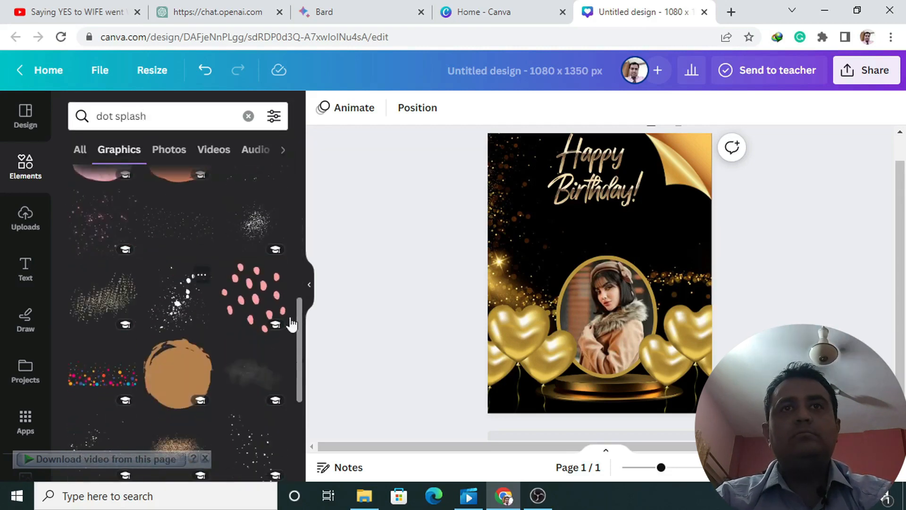
scroll(240, 326, down, 8)
scroll(235, 321, down, 10)
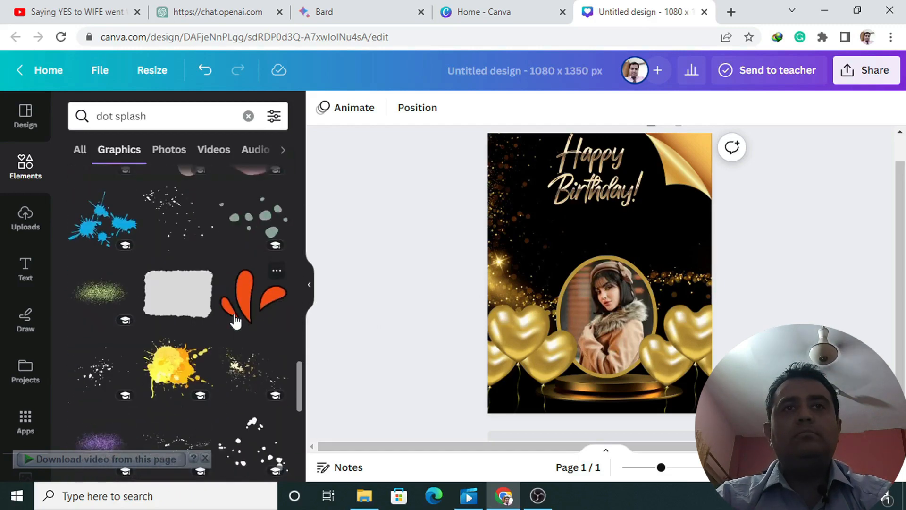
scroll(235, 321, down, 2)
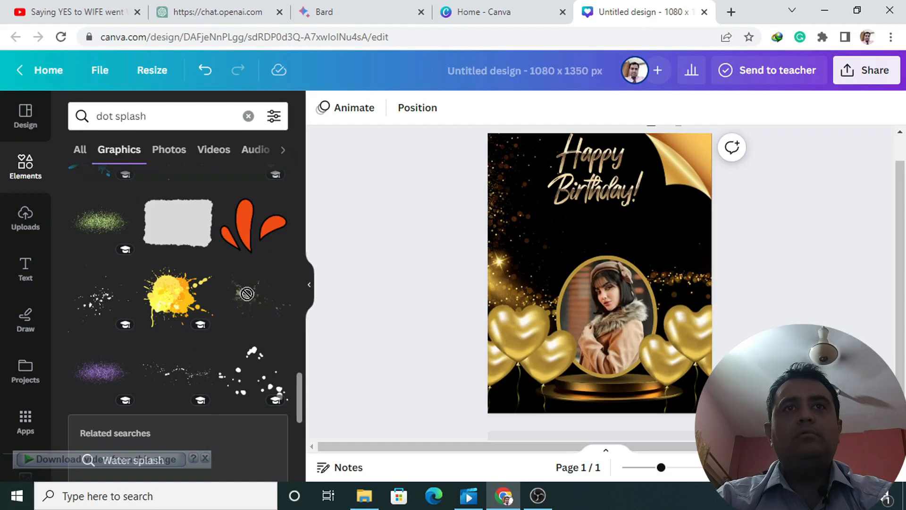
Step: Add the golden dot splash graphic and fit it over the page's top edge, just left of the Happy Birthday! lettering
drag(454, 245, 495, 147)
drag(618, 206, 532, 159)
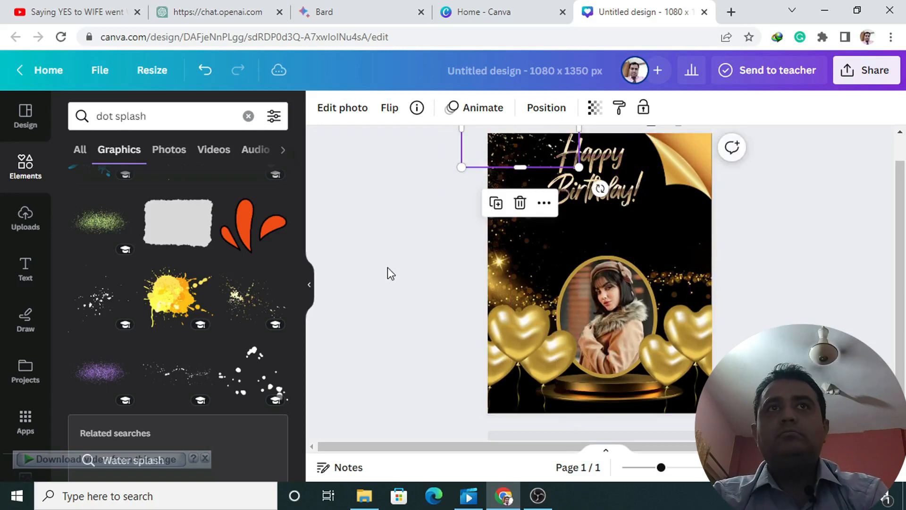
click(384, 286)
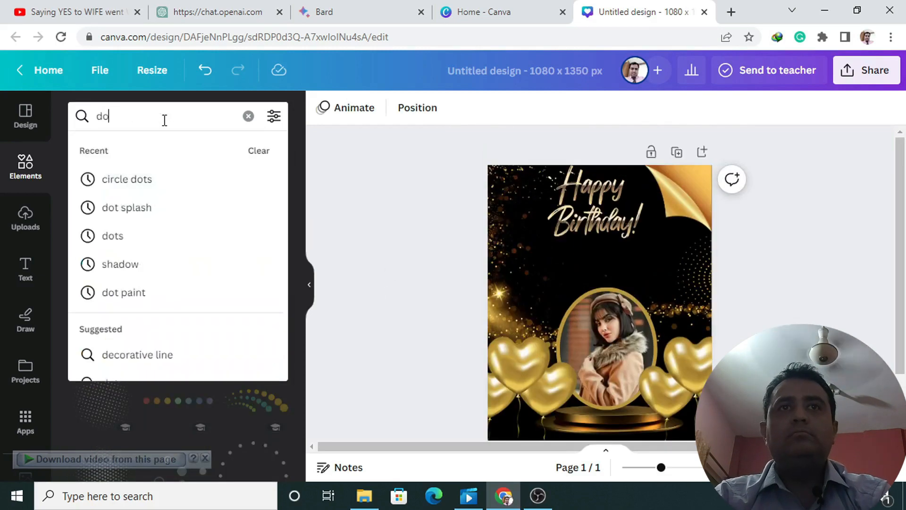
Step: Search the graphics for dots, narrow the search to Circle dots and browse the circular patterns
text(td)
key(BackSpace)
text(s)
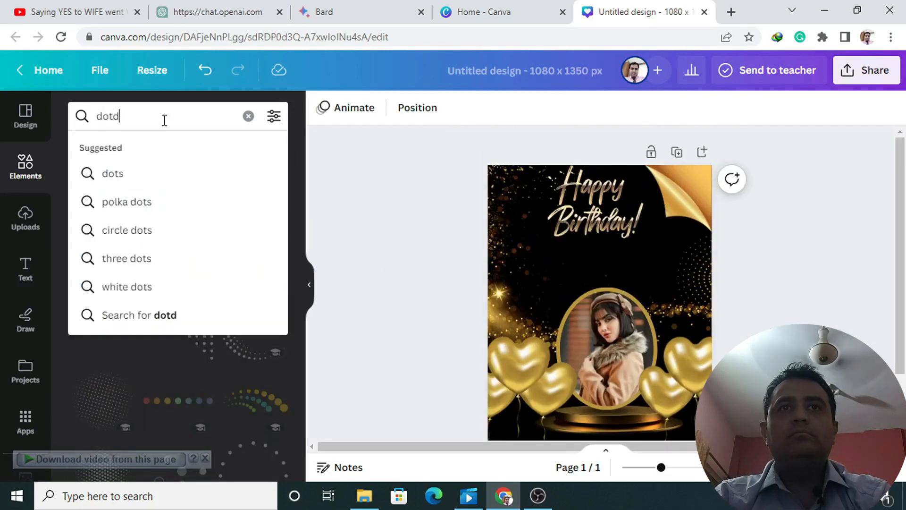
key(Return)
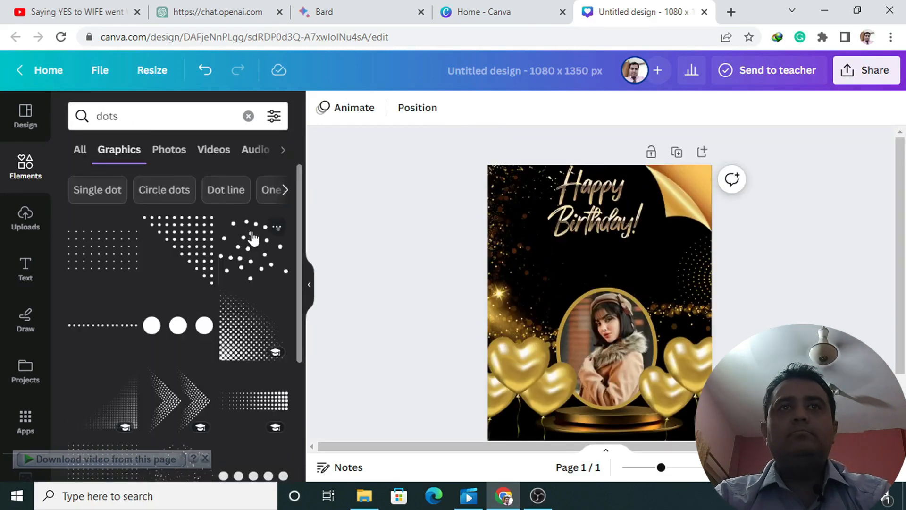
click(154, 191)
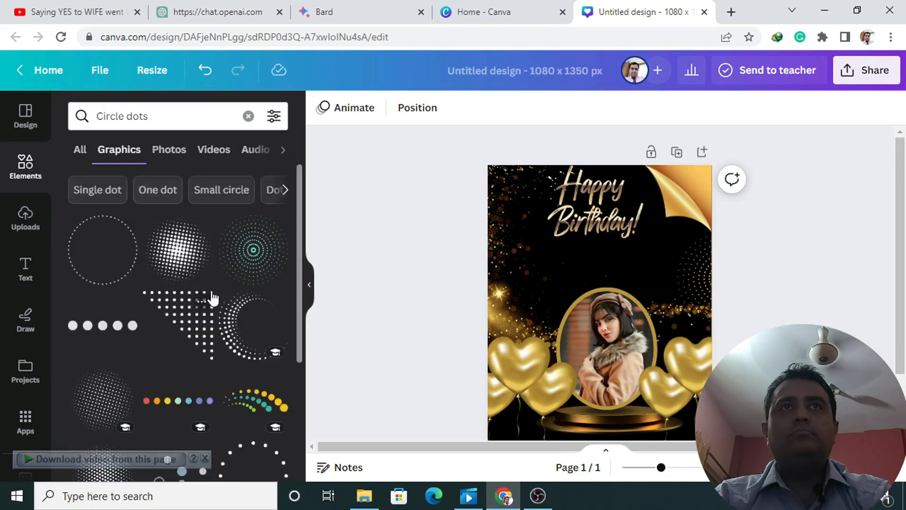
scroll(245, 359, down, 5)
scroll(258, 332, down, 2)
Step: Add a black circular dots graphic, recolour it gold and place it partly off the page's upper-left corner
drag(259, 361, 495, 239)
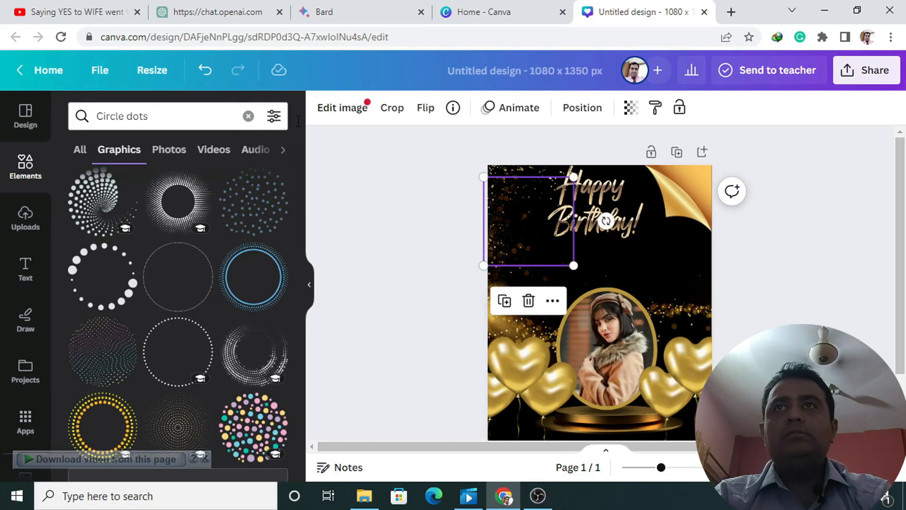
click(323, 108)
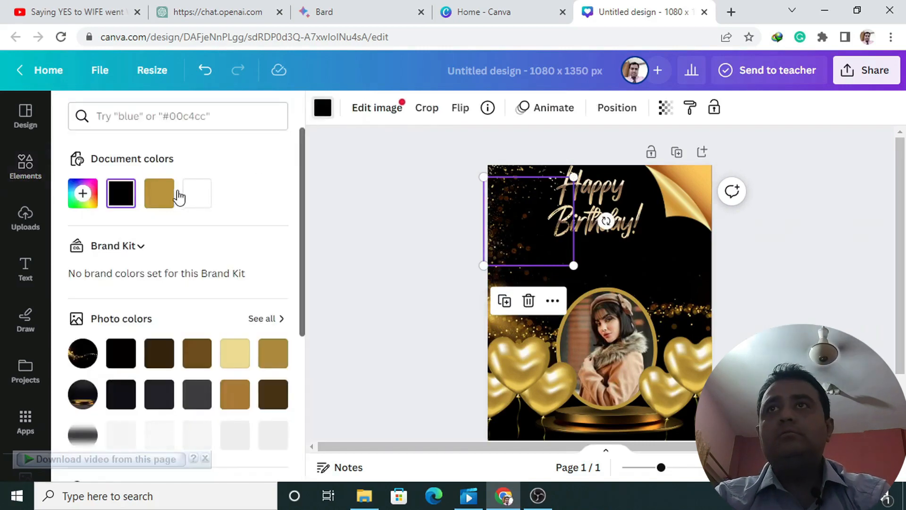
click(157, 194)
click(532, 267)
drag(533, 266, 475, 187)
click(339, 265)
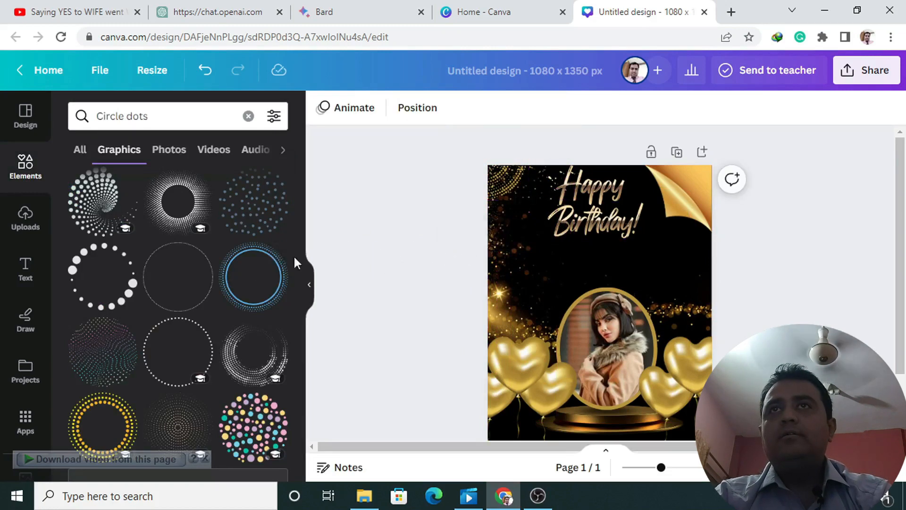
Step: Search for Circle dots again and browse back to the first circular dot patterns
scroll(195, 282, up, 5)
triple_click(170, 117)
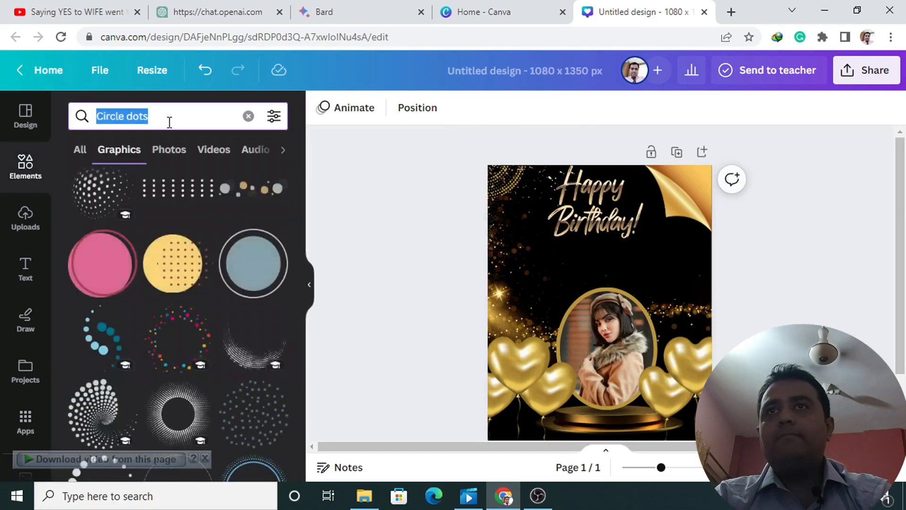
text(c)
click(153, 340)
scroll(262, 330, down, 1)
scroll(258, 363, up, 2)
scroll(213, 292, up, 10)
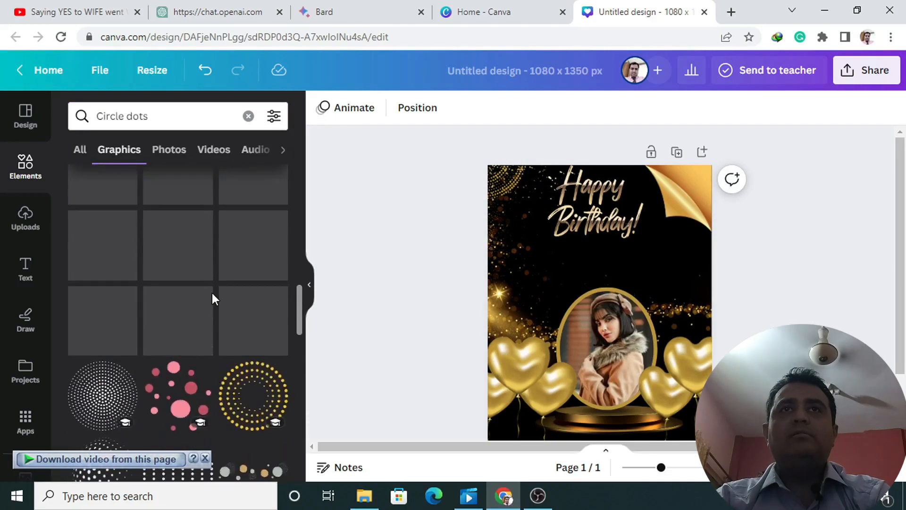
Step: Place the teal concentric Circle dots graphic partly off the page's right edge, below the golden corner, and recolour it white
drag(253, 250, 732, 269)
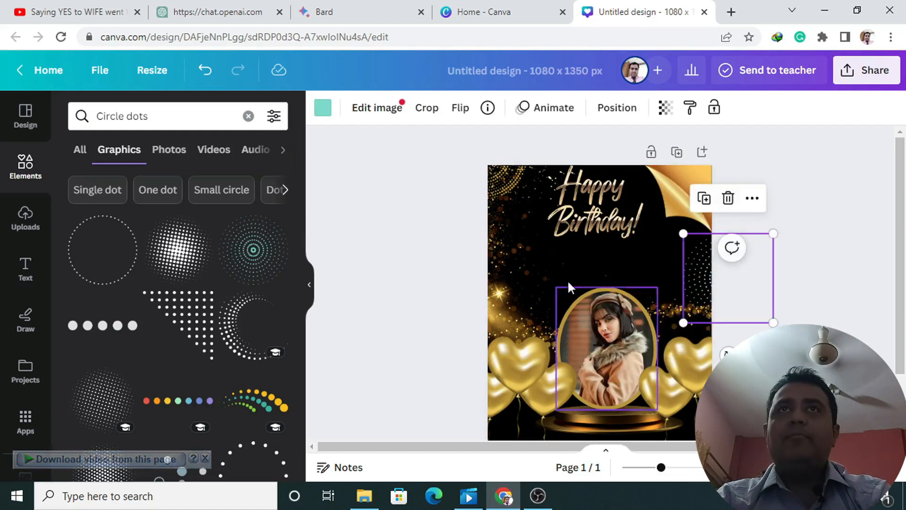
click(323, 108)
click(196, 192)
click(357, 264)
click(417, 289)
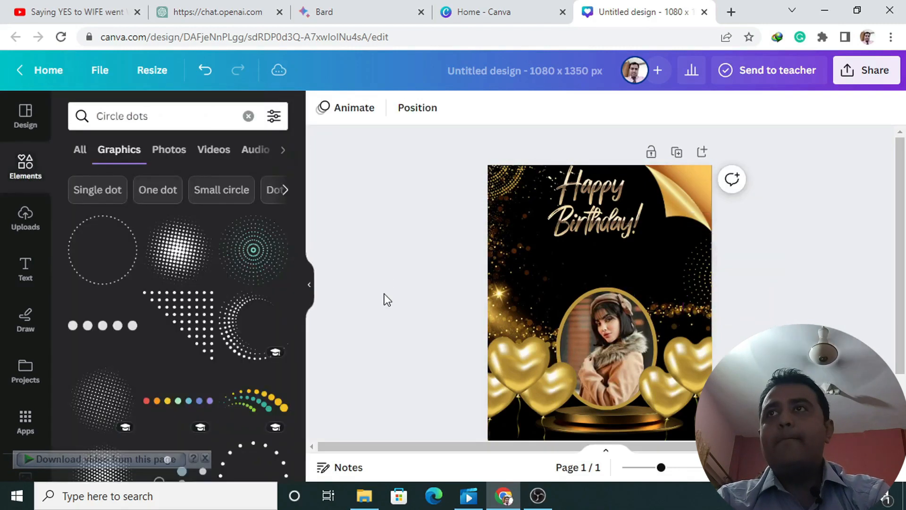
Step: Switch to the WordPad document and copy the line "Hope all your birthday wishes come true"
click(834, 15)
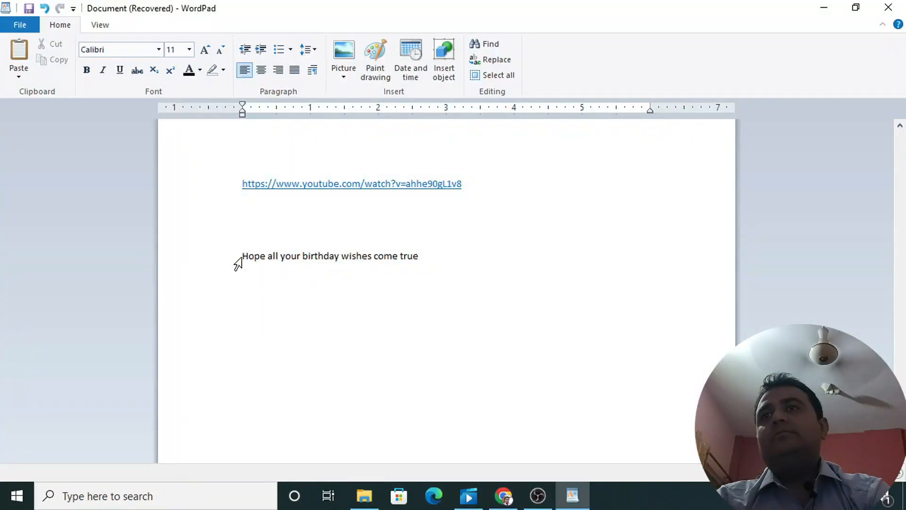
drag(236, 258, 476, 275)
key(ctrl+c)
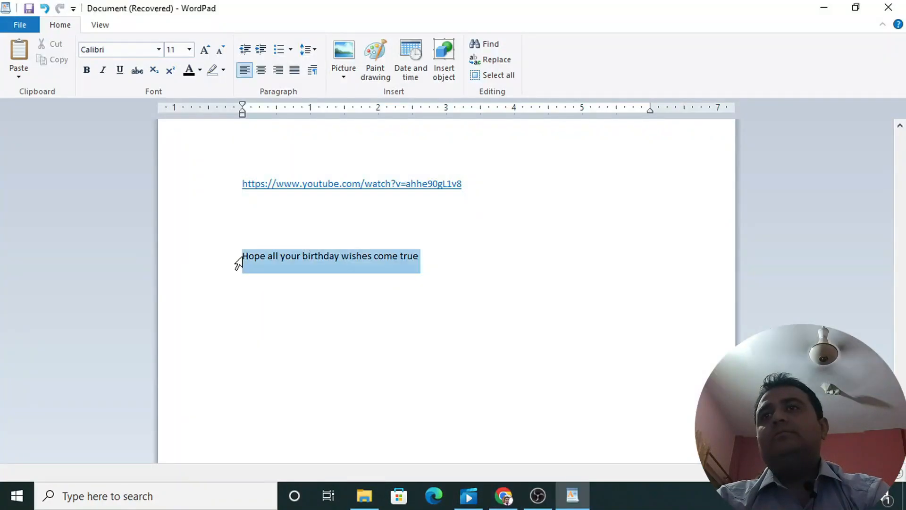
Step: Return to the Canva design, paste the copied birthday wish and place it between the lettering and the oval portrait
click(504, 496)
click(545, 253)
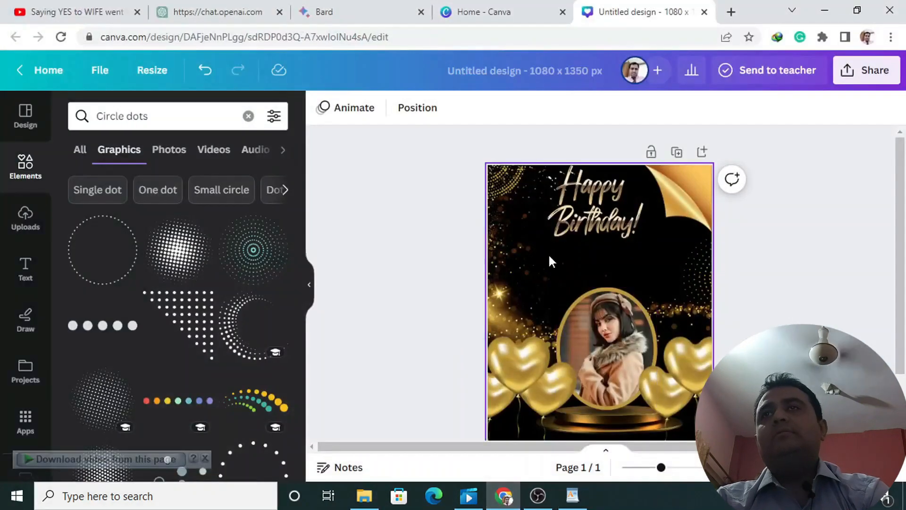
key(ctrl+v)
drag(538, 302, 550, 257)
click(425, 263)
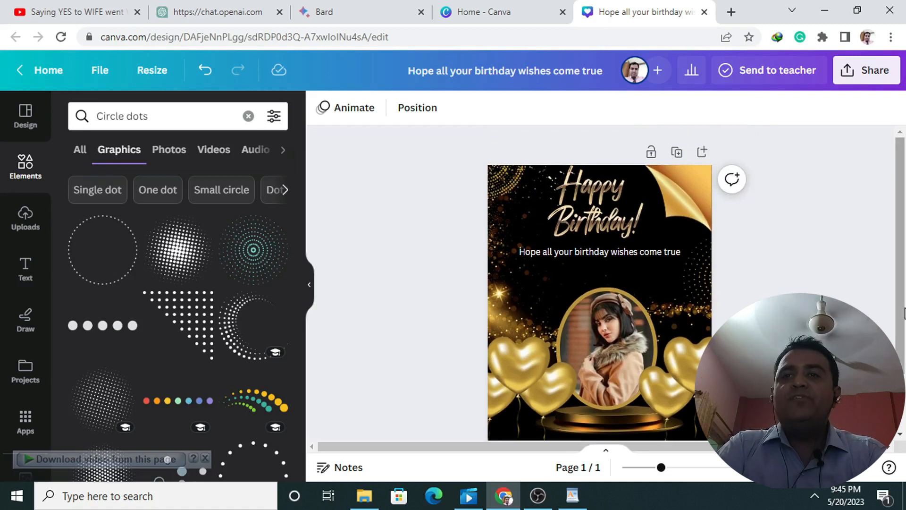
drag(901, 315, 901, 330)
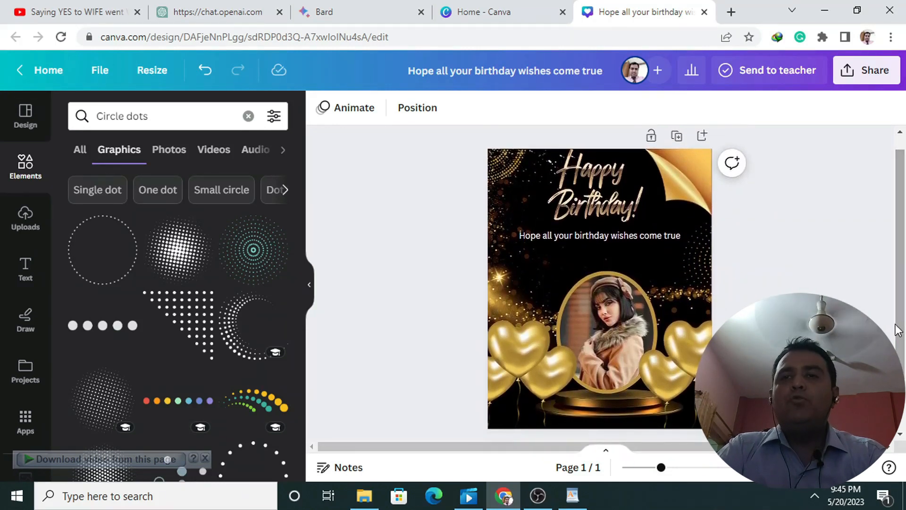